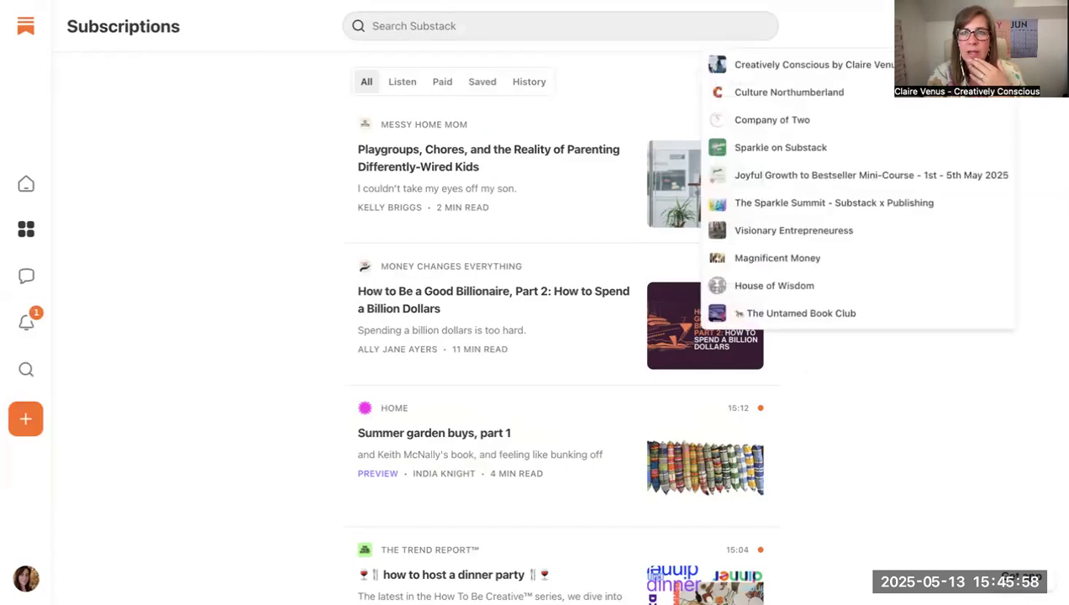
# Step: Open the public homepage of the "Joyful Growth to Bestseller Mini-Course" publication and look over its challenge posts
pyautogui.click(818, 174)
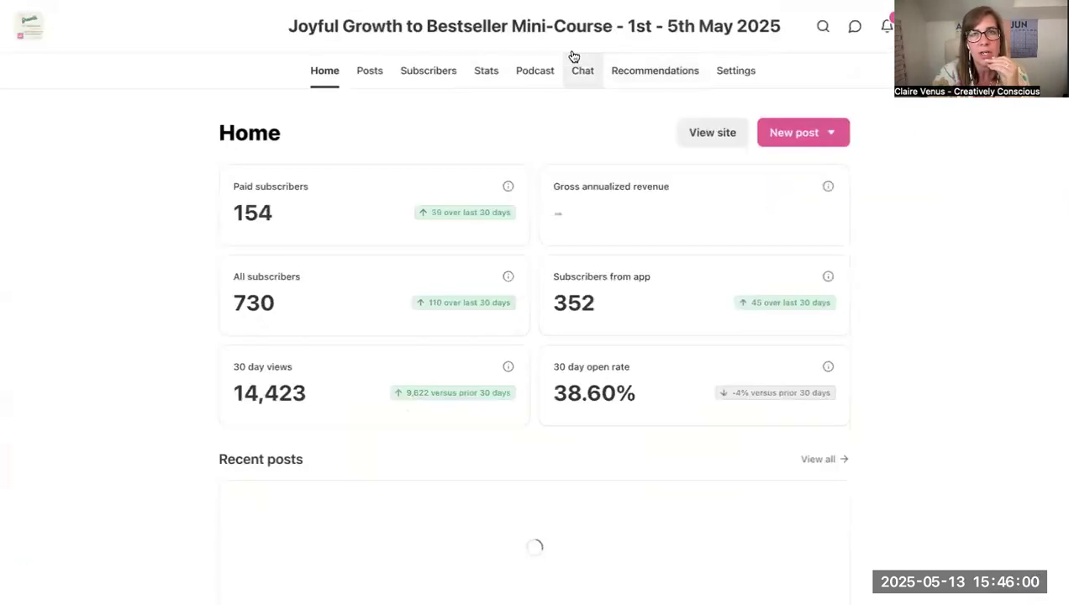
pyautogui.click(556, 33)
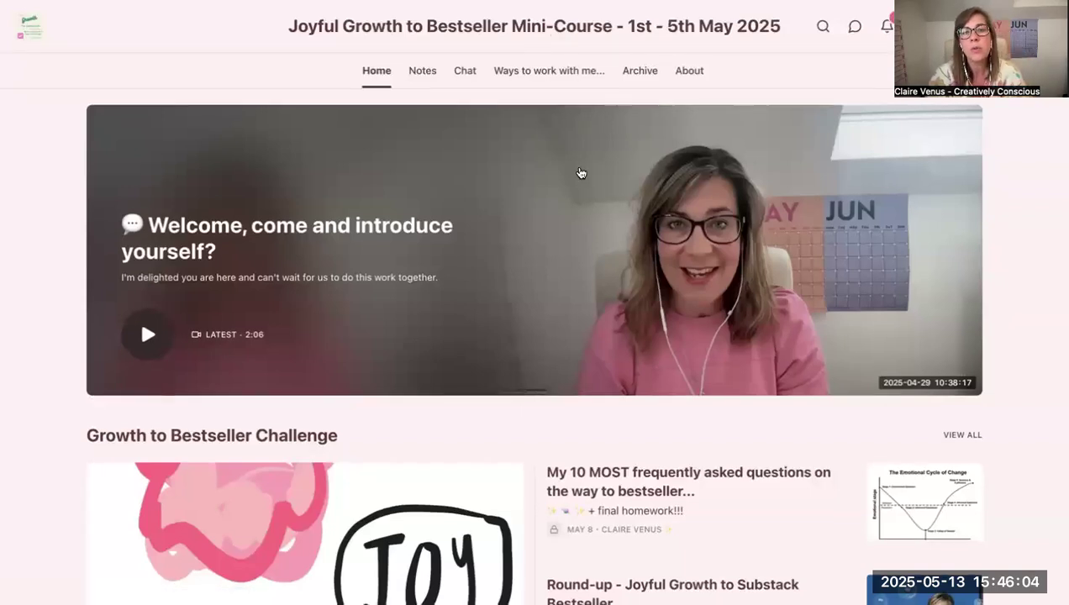
pyautogui.scroll(-2, 581, 171)
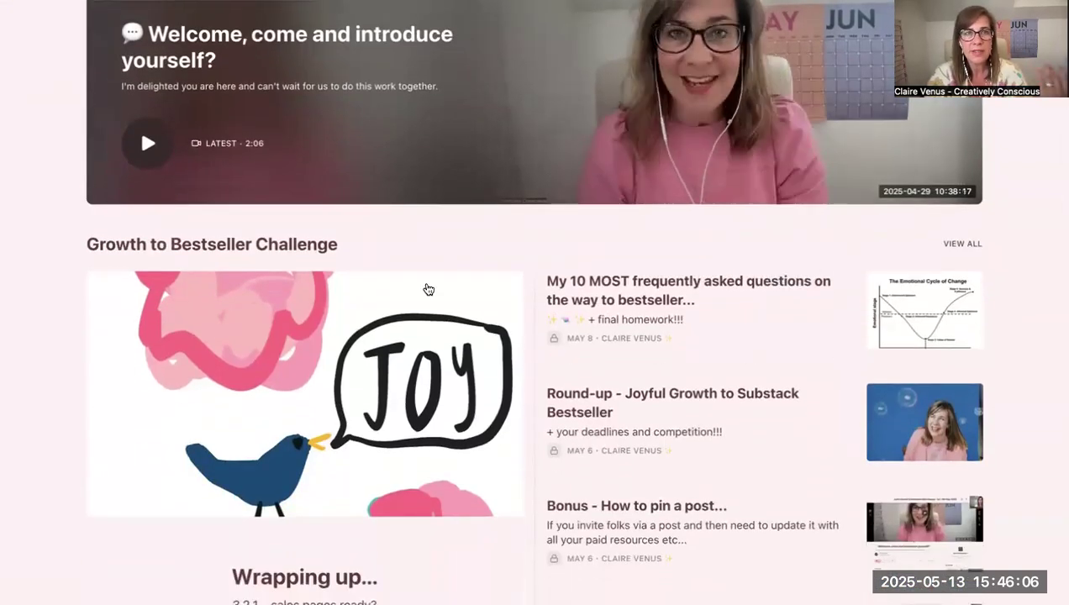
pyautogui.scroll(3, 427, 289)
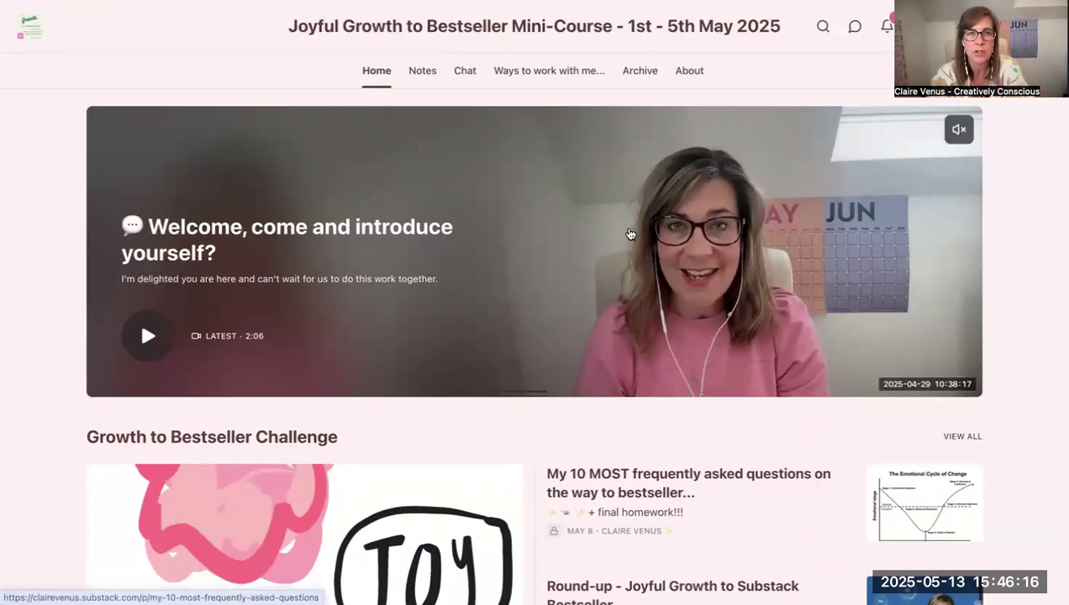
pyautogui.scroll(-3, 423, 521)
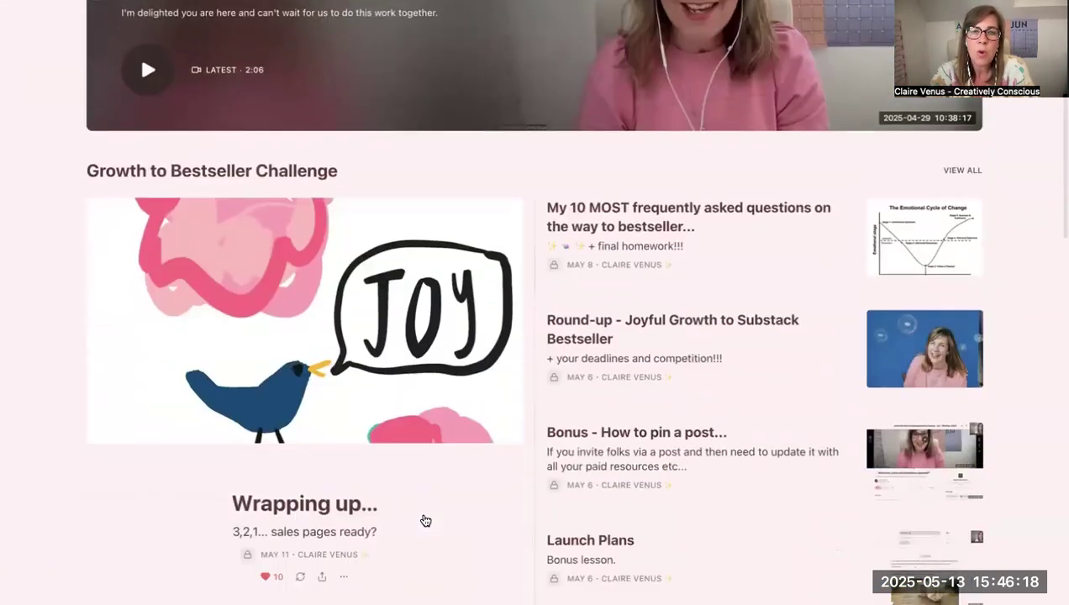
pyautogui.scroll(1, 329, 421)
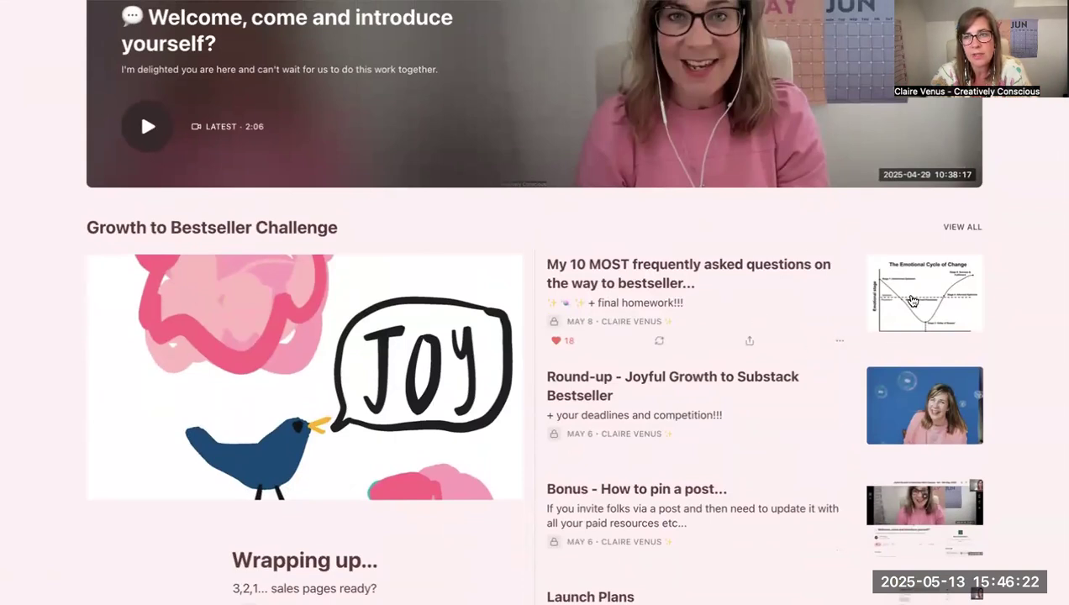
pyautogui.scroll(-2, 906, 302)
pyautogui.scroll(-1, 906, 302)
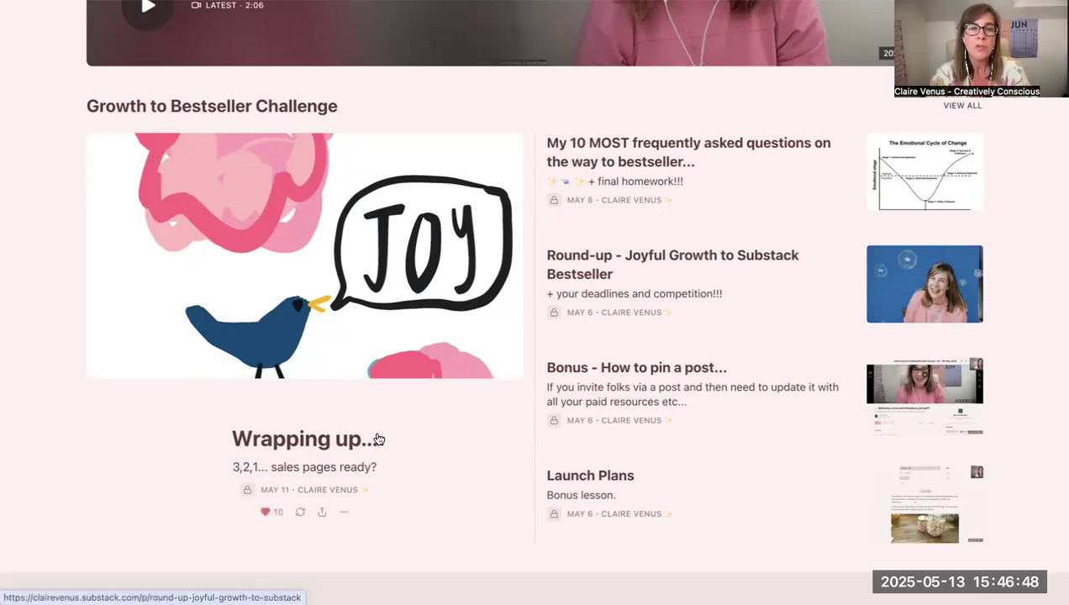
# Step: Open the "Wrapping up..." post from the homepage for editing
pyautogui.click(421, 452)
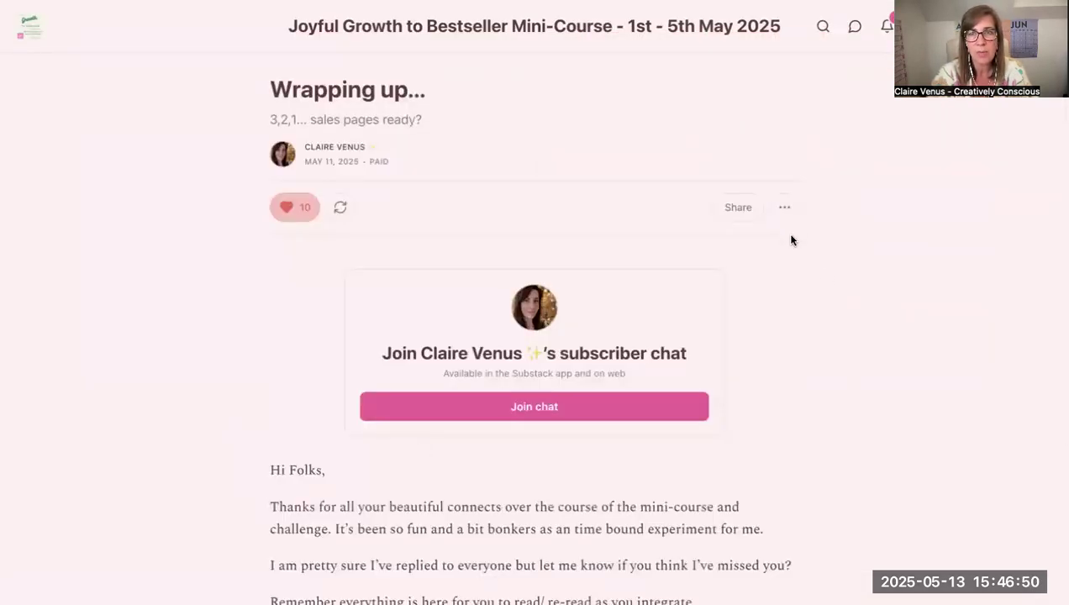
pyautogui.click(785, 208)
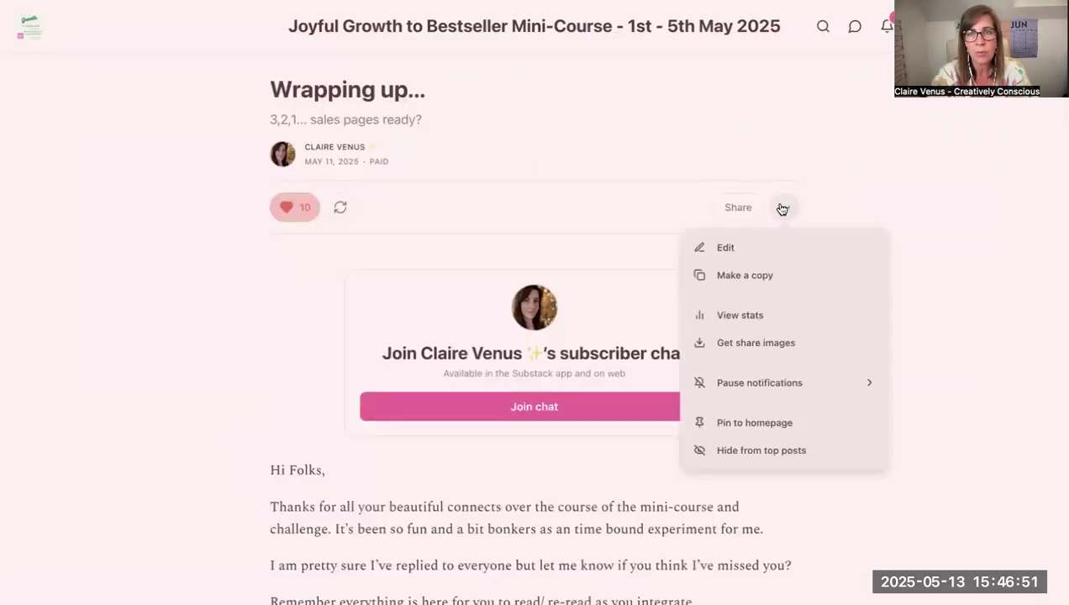
pyautogui.click(757, 250)
# Step: Delete the full-width JOY bird illustration below the beautiful magazine course button in the post
pyautogui.scroll(-8, 757, 248)
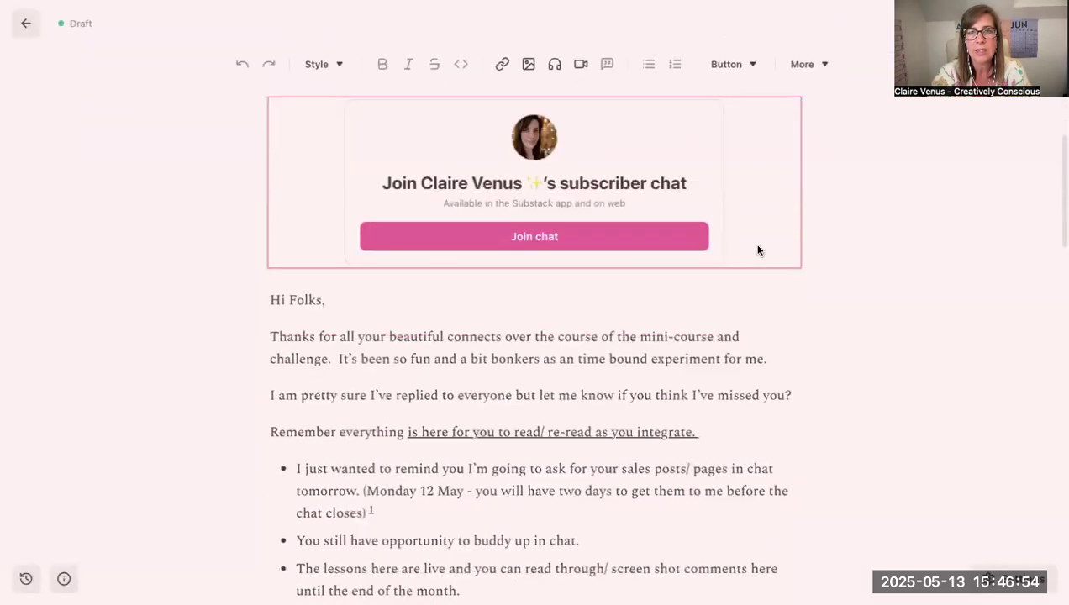
pyautogui.scroll(-15, 757, 248)
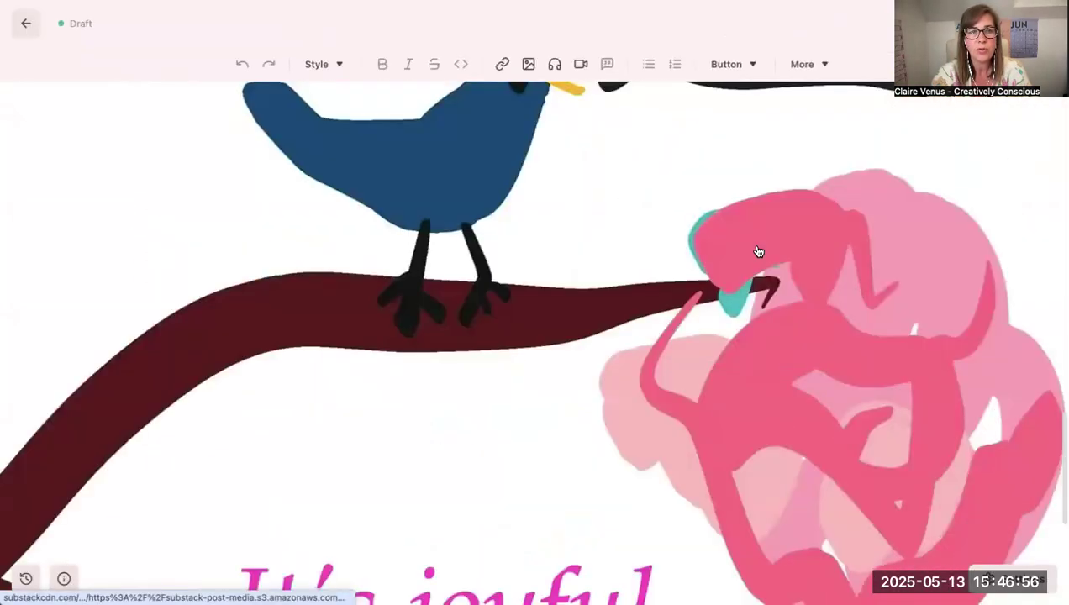
pyautogui.scroll(-3, 758, 250)
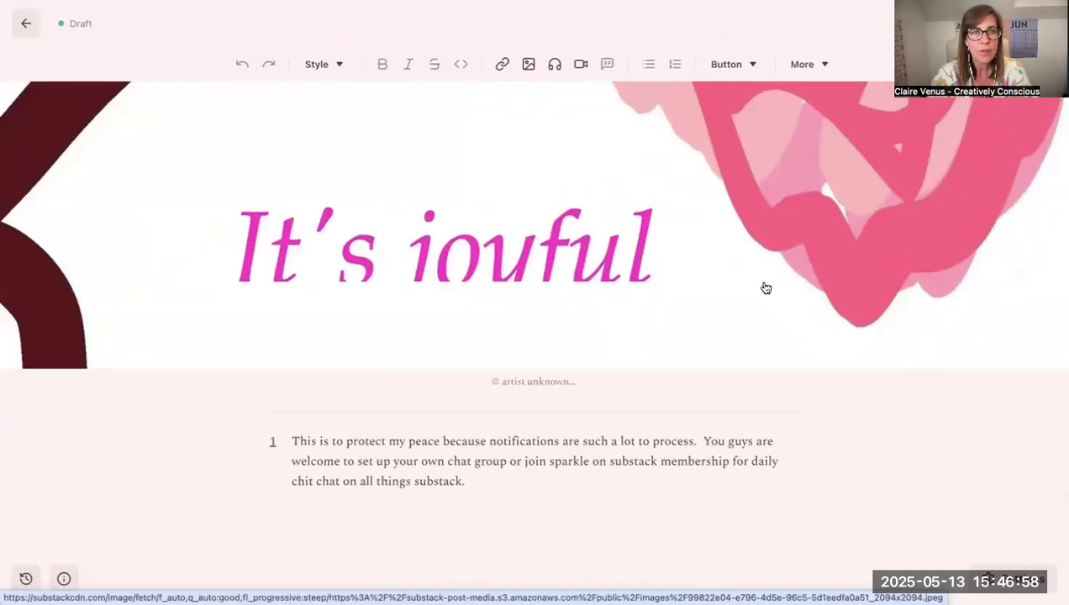
pyautogui.scroll(5, 766, 288)
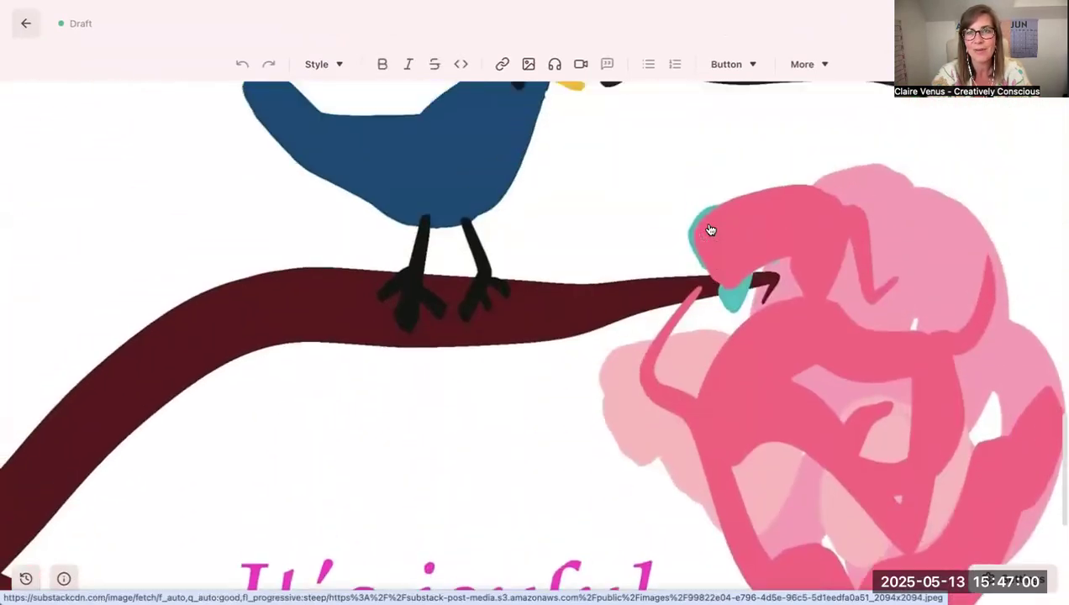
pyautogui.scroll(5, 710, 229)
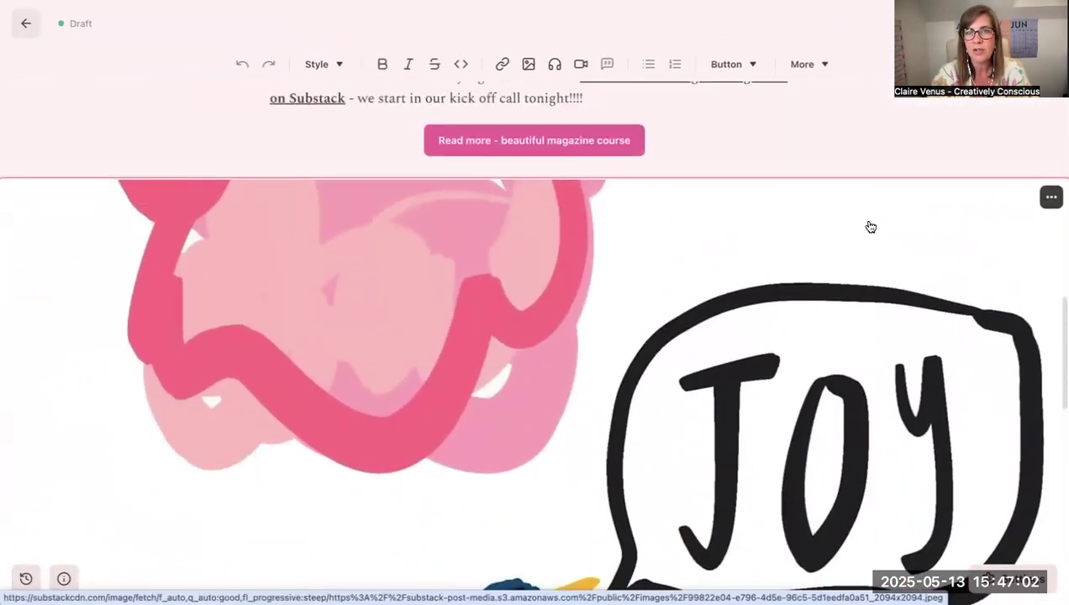
pyautogui.press('Delete')
# Step: Insert the square JOY bird and blossom image on a new line between the sparkle sign-off and the P.S. paragraph
pyautogui.click(342, 282)
pyautogui.press('Return')
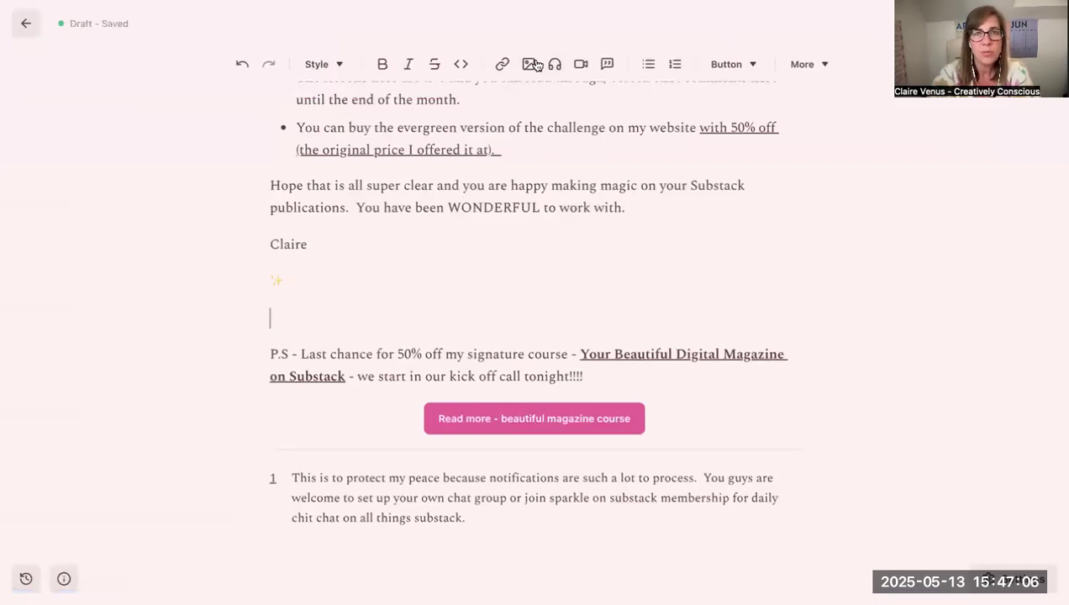
pyautogui.click(530, 65)
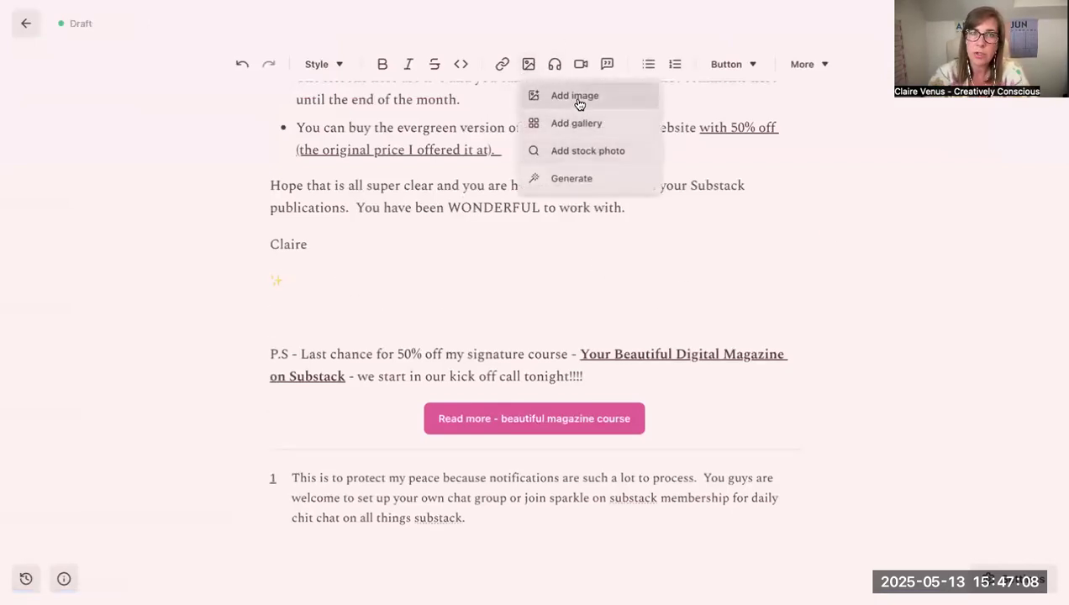
pyautogui.click(576, 98)
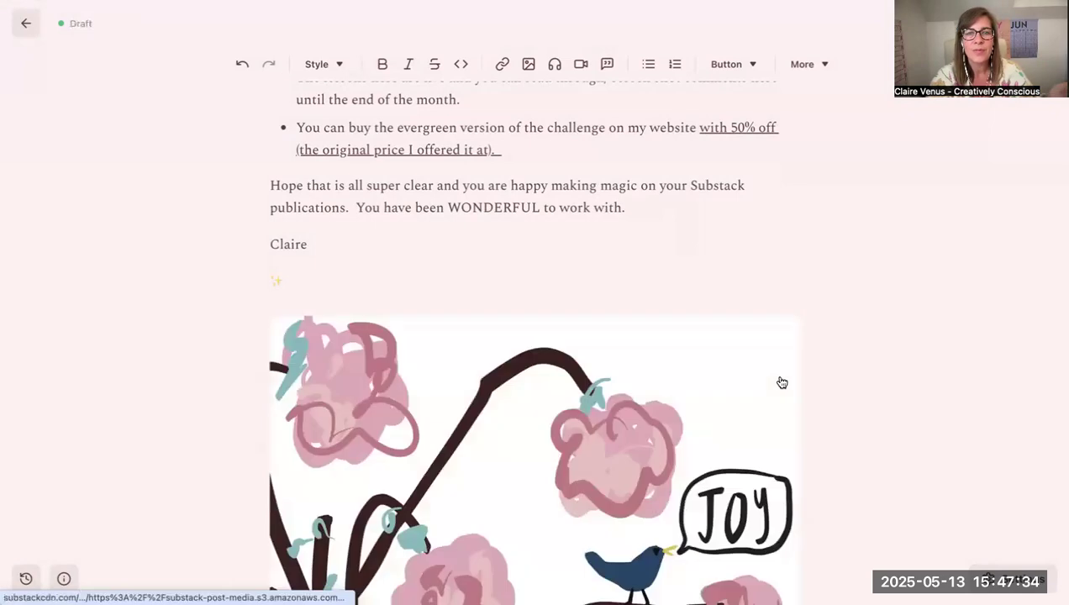
# Step: Add the caption "© -" beneath the newly inserted JOY image
pyautogui.click(678, 357)
pyautogui.scroll(-2, 677, 357)
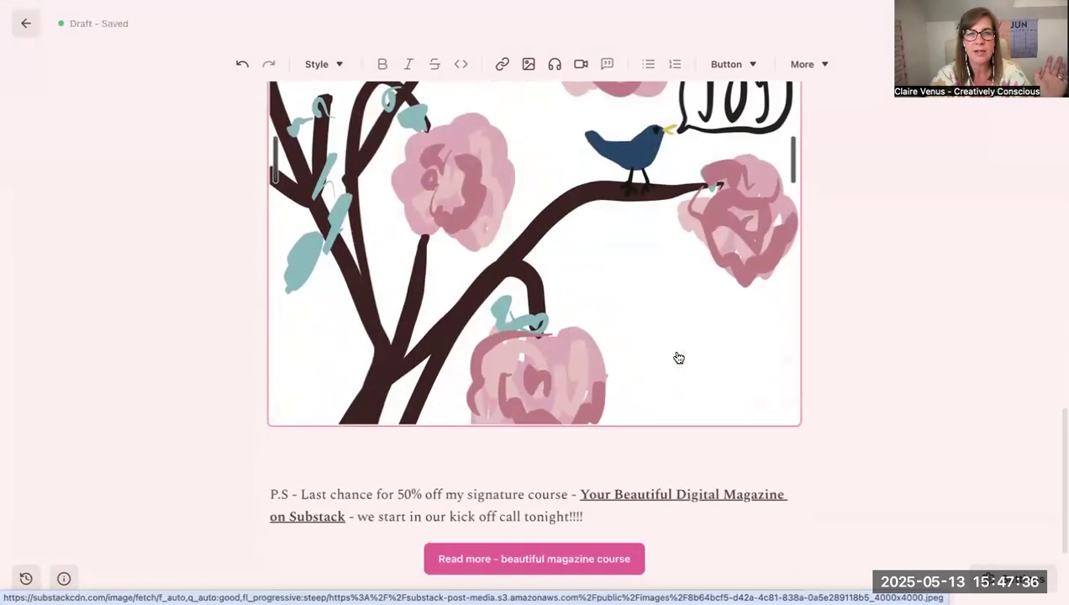
pyautogui.scroll(3, 677, 357)
pyautogui.scroll(1, 678, 357)
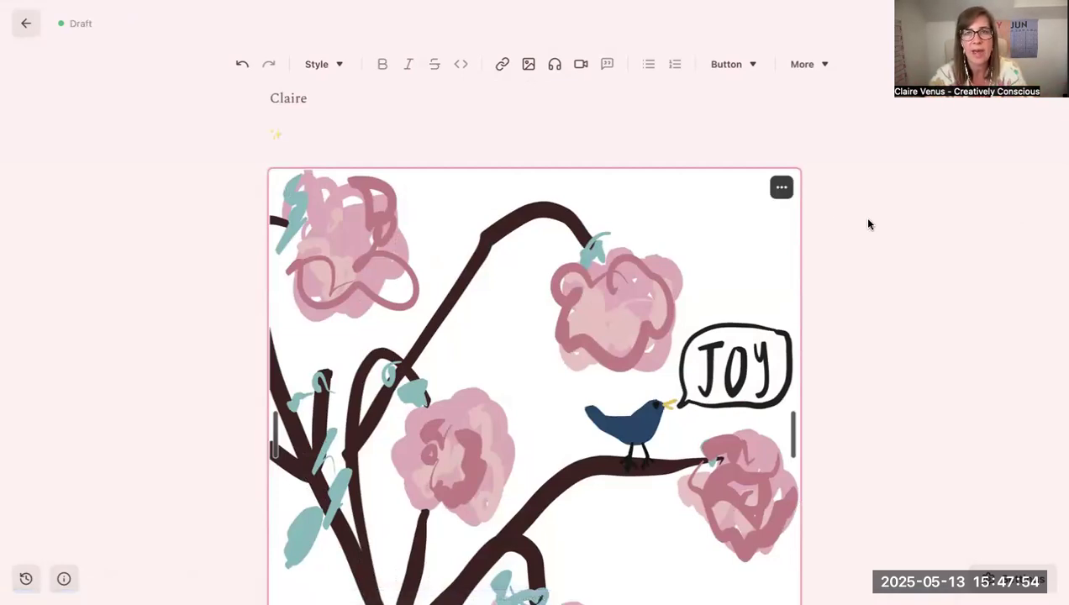
pyautogui.click(781, 189)
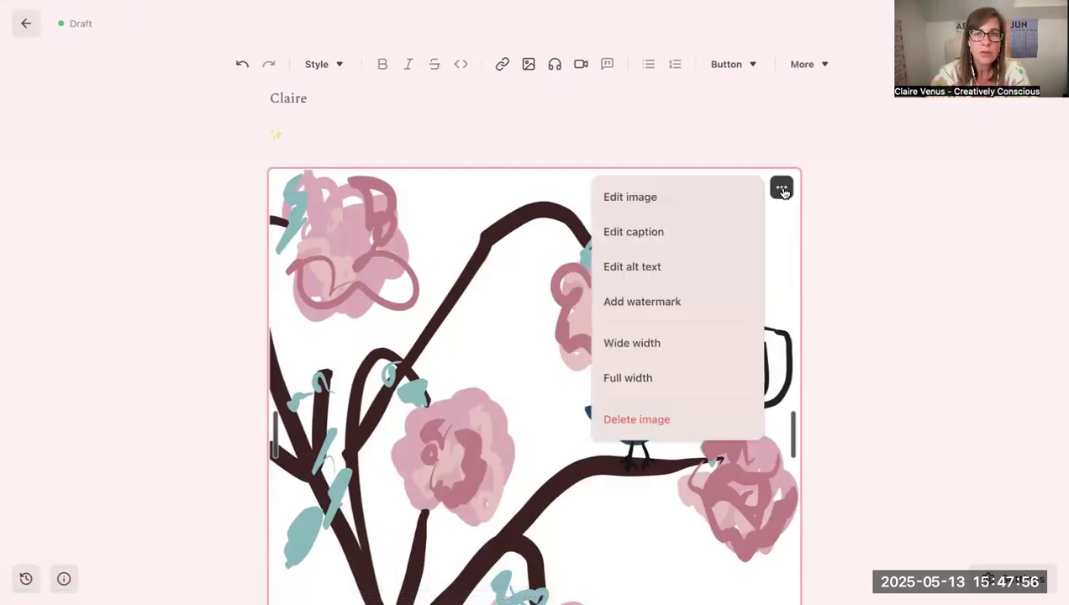
pyautogui.click(690, 246)
pyautogui.scroll(-3, 592, 459)
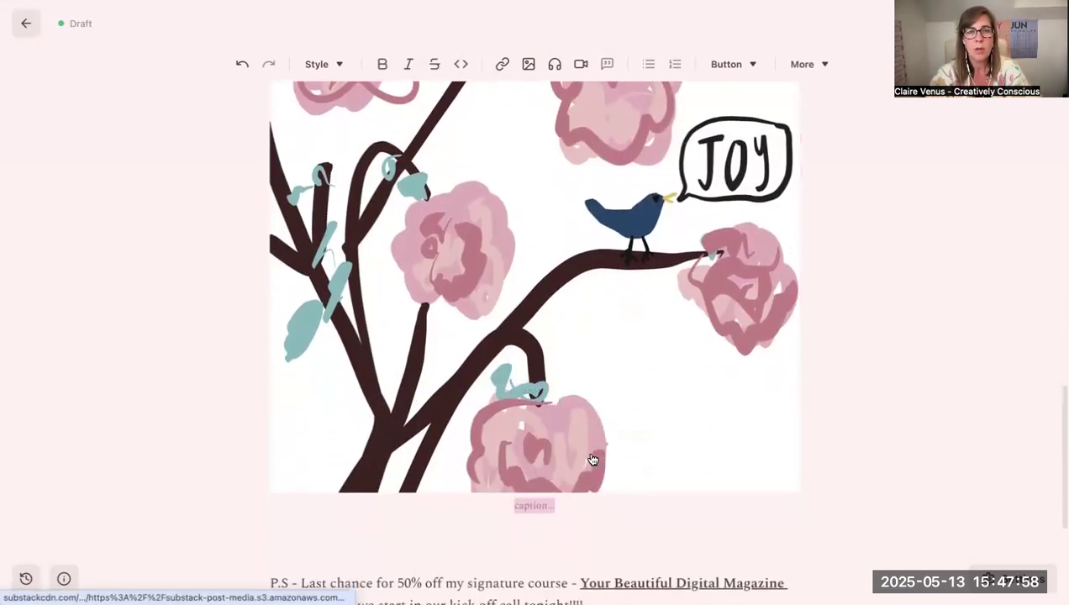
pyautogui.scroll(-2, 593, 460)
pyautogui.click(535, 454)
pyautogui.write('© -')
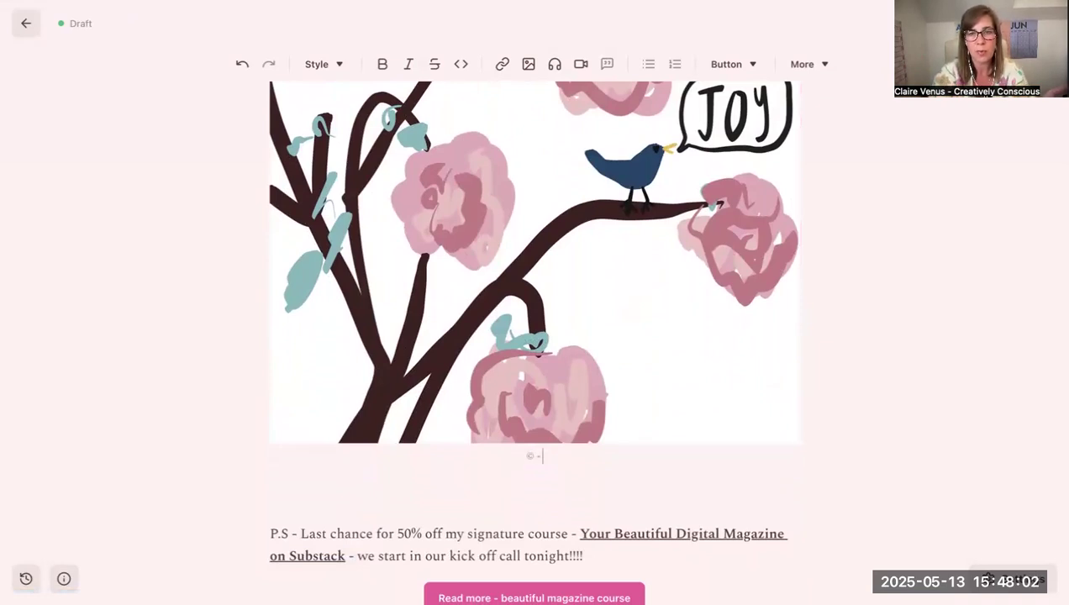
# Step: Open the JOY image in the image editor
pyautogui.scroll(1, 725, 434)
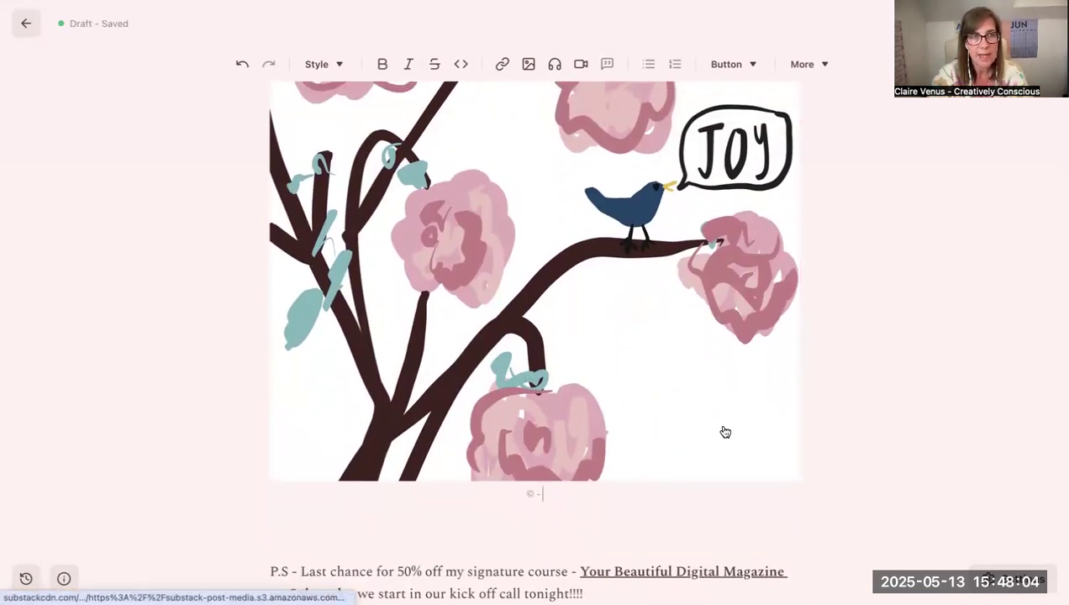
pyautogui.scroll(1, 723, 432)
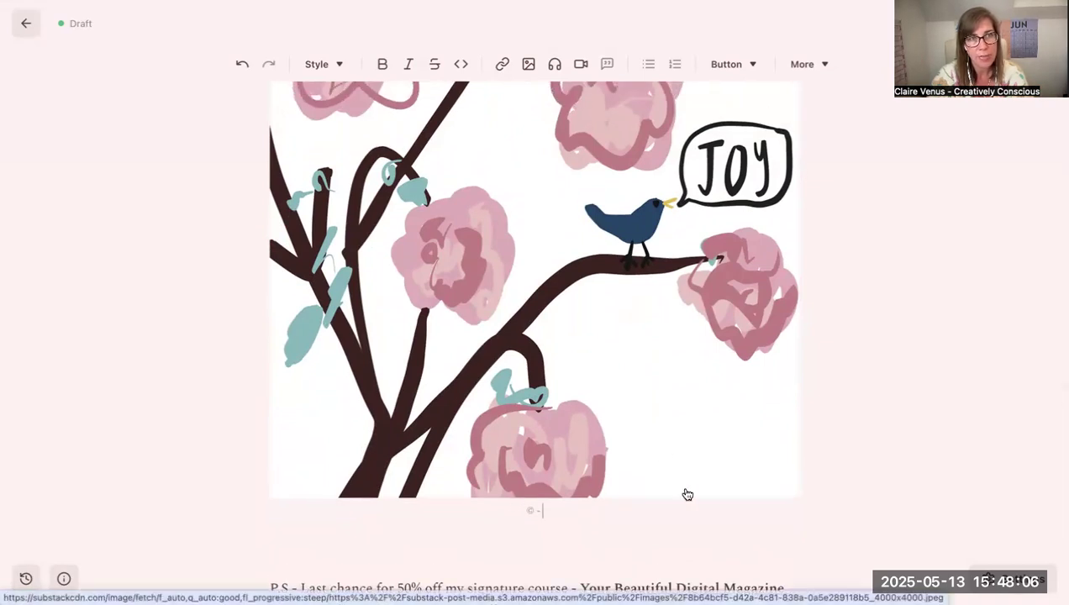
pyautogui.scroll(5, 688, 494)
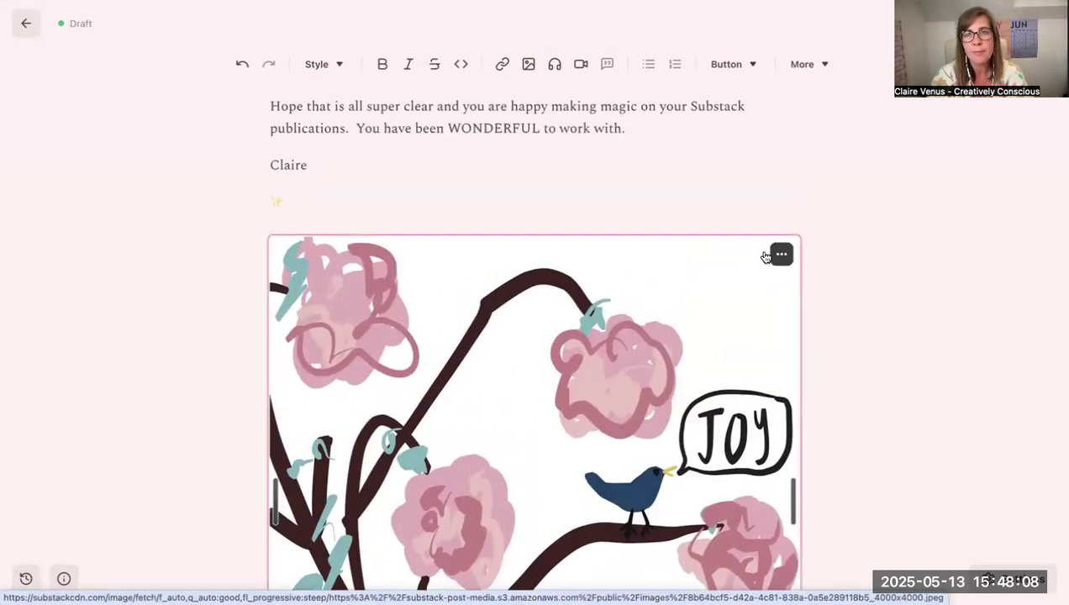
pyautogui.click(781, 254)
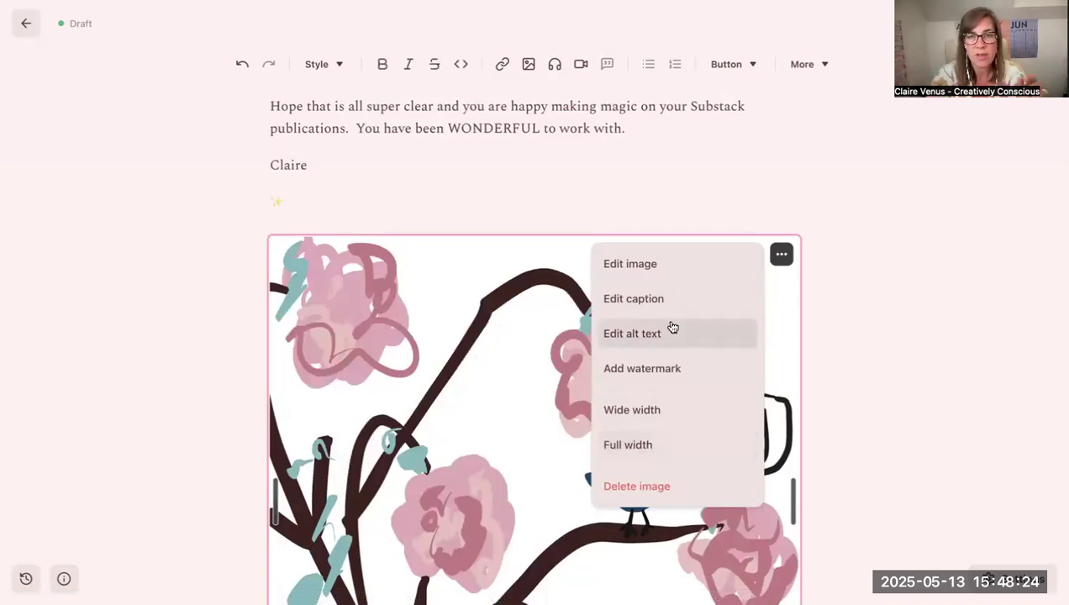
pyautogui.click(656, 264)
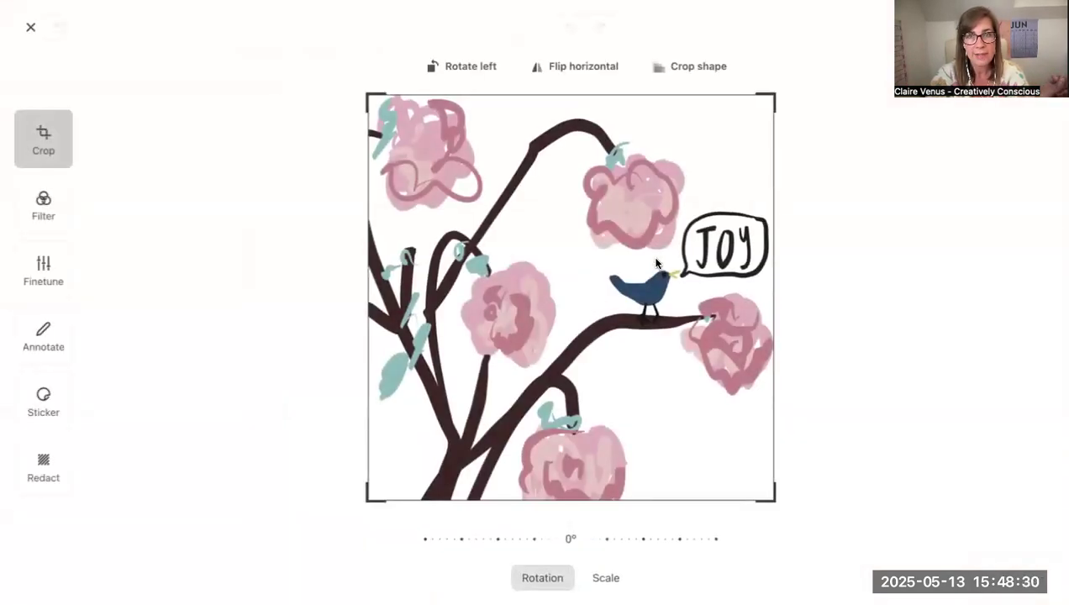
# Step: Try the Social preview and Square crop shapes on the JOY image and check the available filters
pyautogui.click(682, 76)
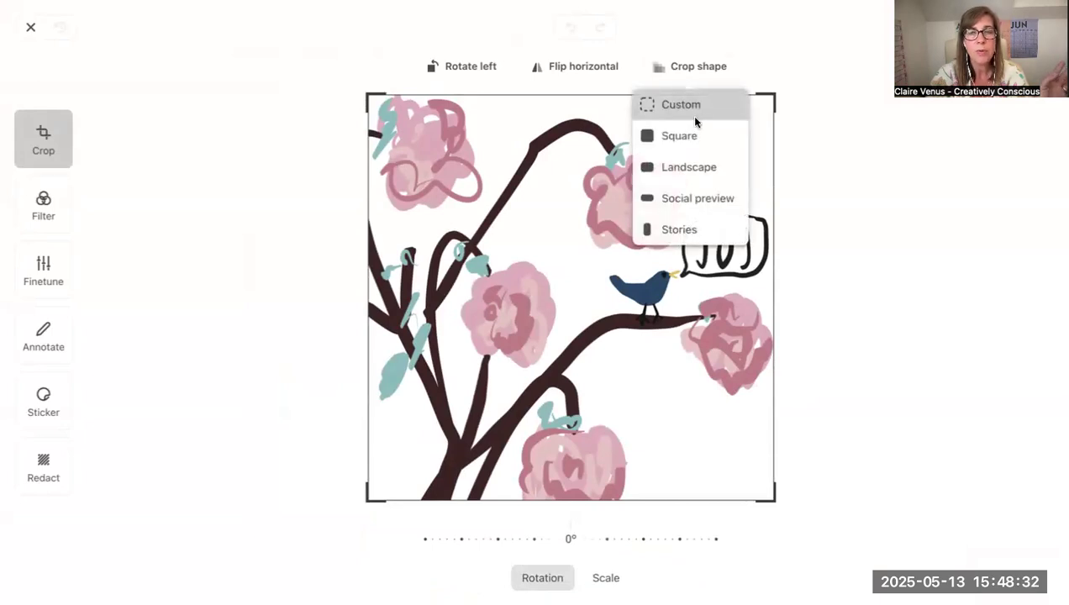
pyautogui.click(697, 199)
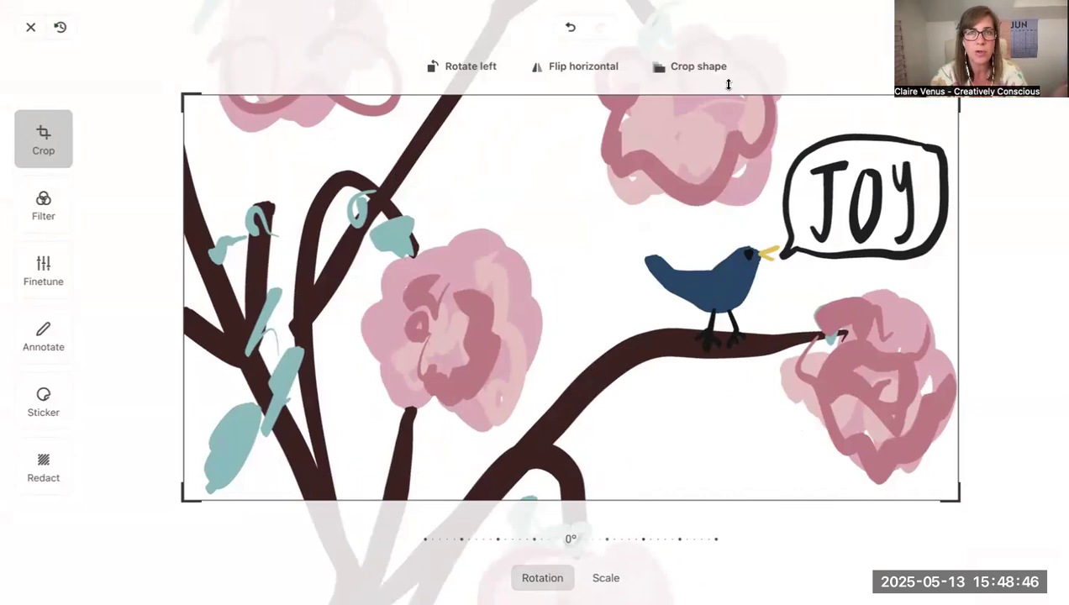
pyautogui.click(696, 65)
pyautogui.click(679, 135)
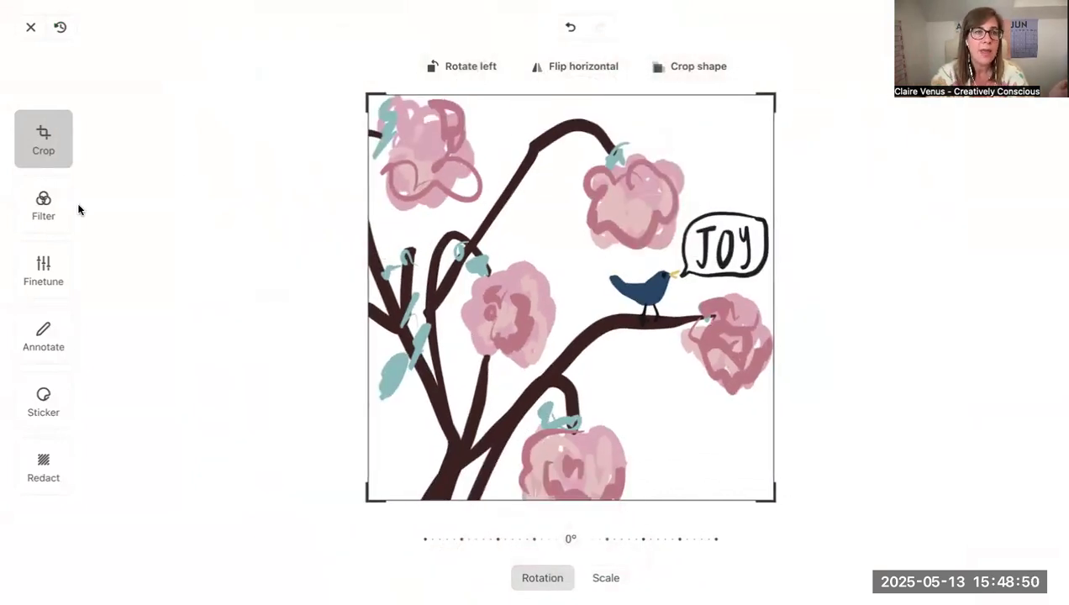
pyautogui.click(40, 212)
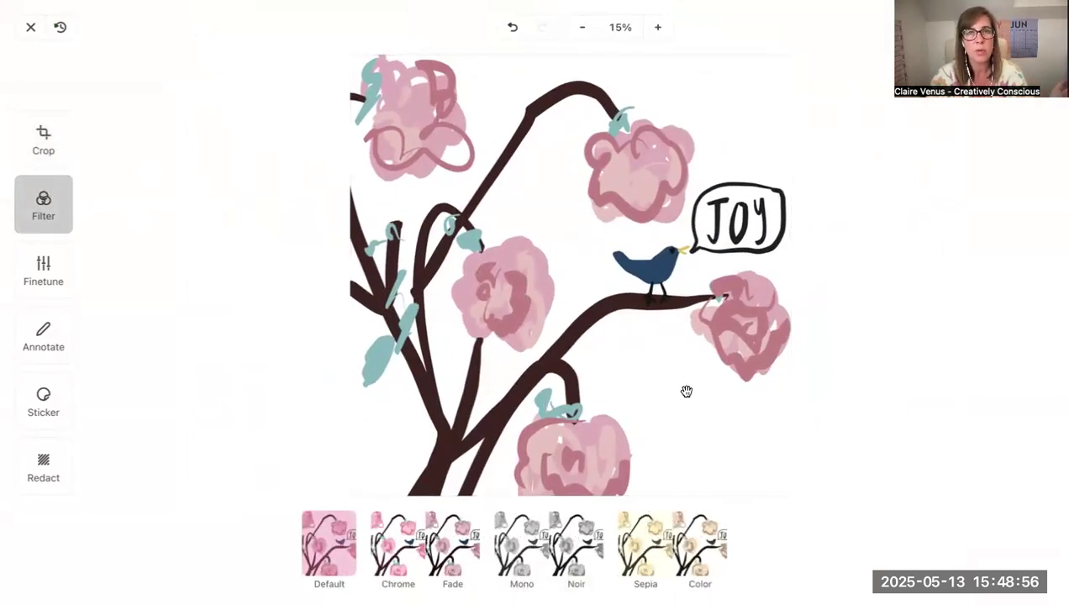
pyautogui.click(54, 153)
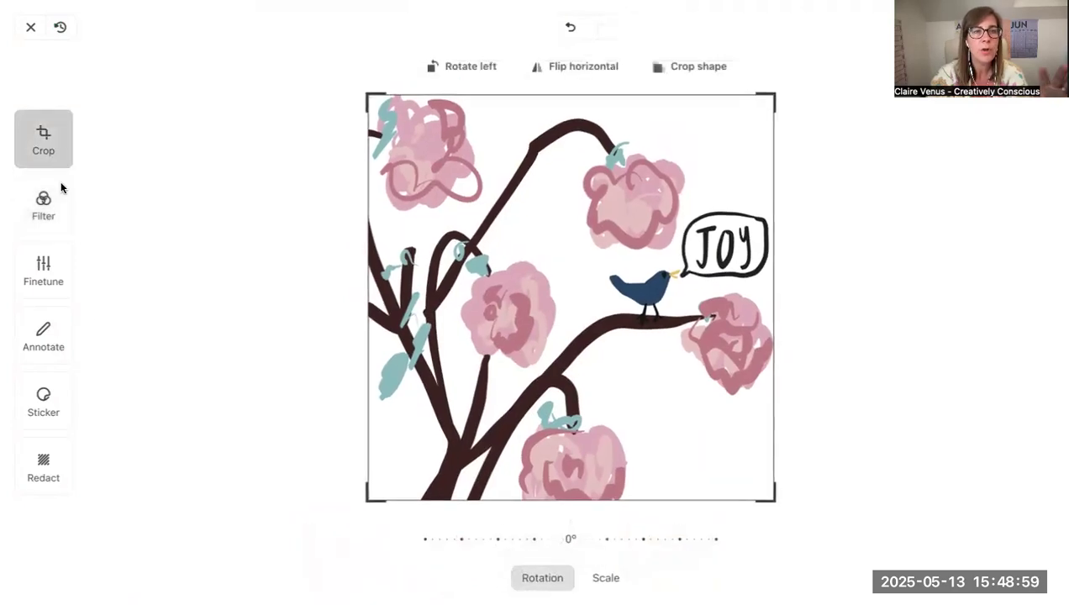
# Step: Try the Landscape and Social preview crop shapes on the JOY image
pyautogui.click(697, 68)
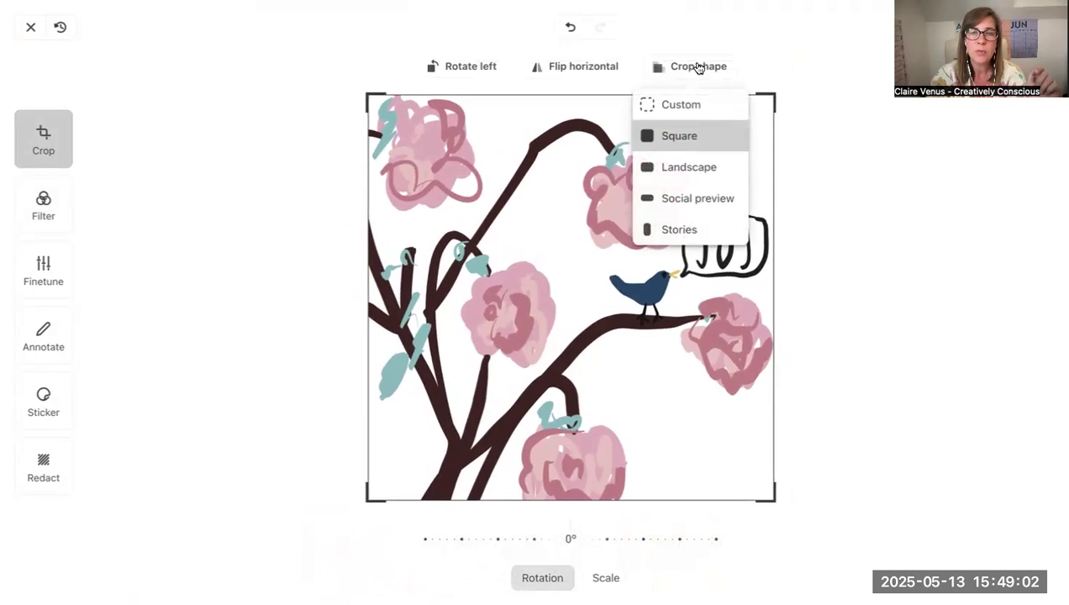
pyautogui.click(701, 179)
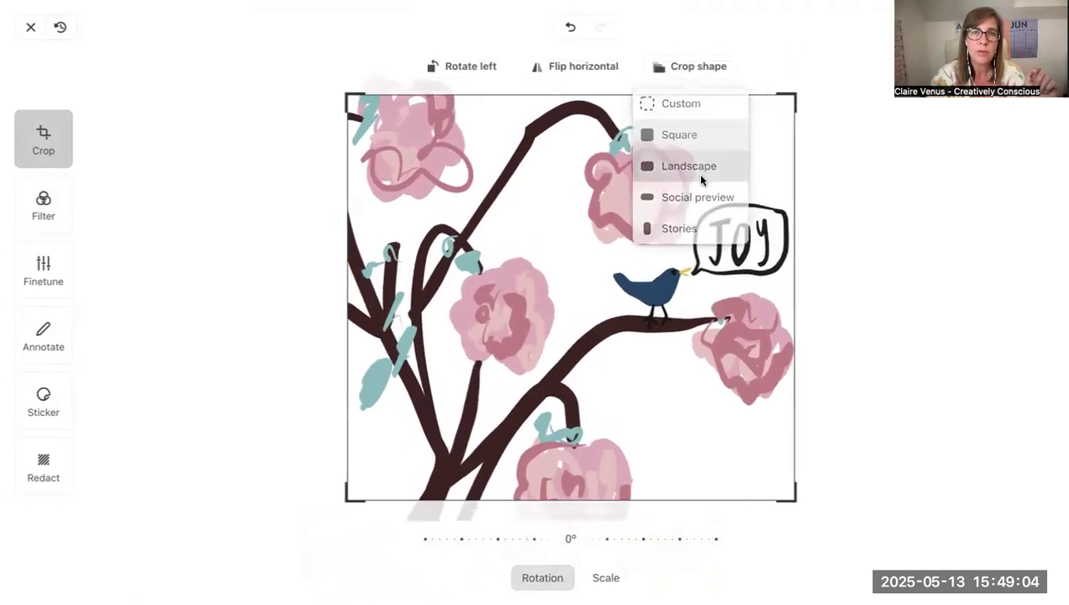
pyautogui.click(694, 67)
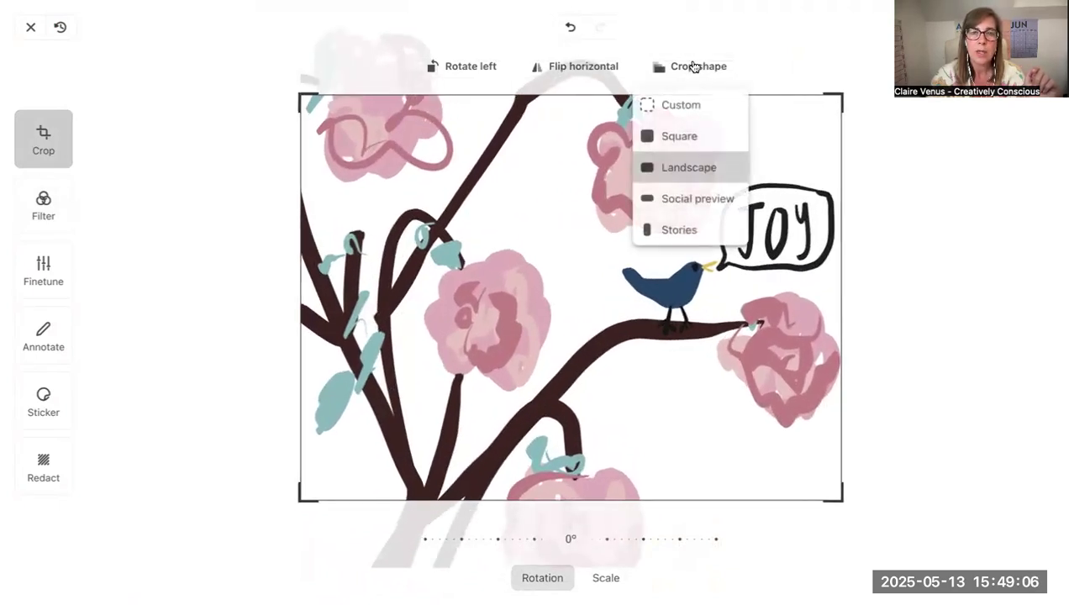
pyautogui.click(689, 200)
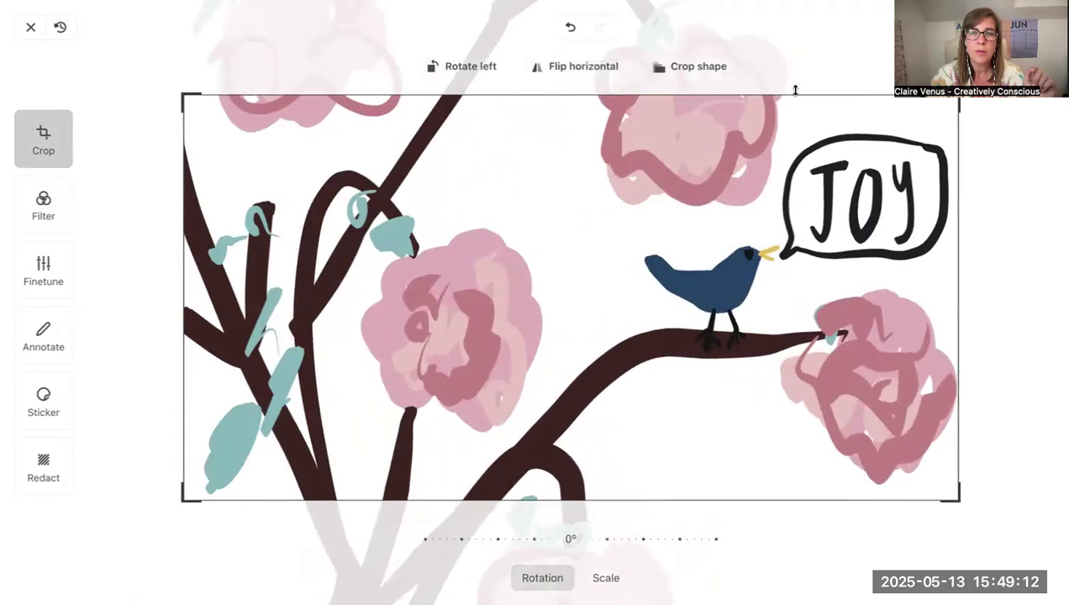
# Step: Set the JOY image's crop shape back to Landscape and try shifting the picture sideways within the frame
pyautogui.click(709, 68)
pyautogui.click(673, 169)
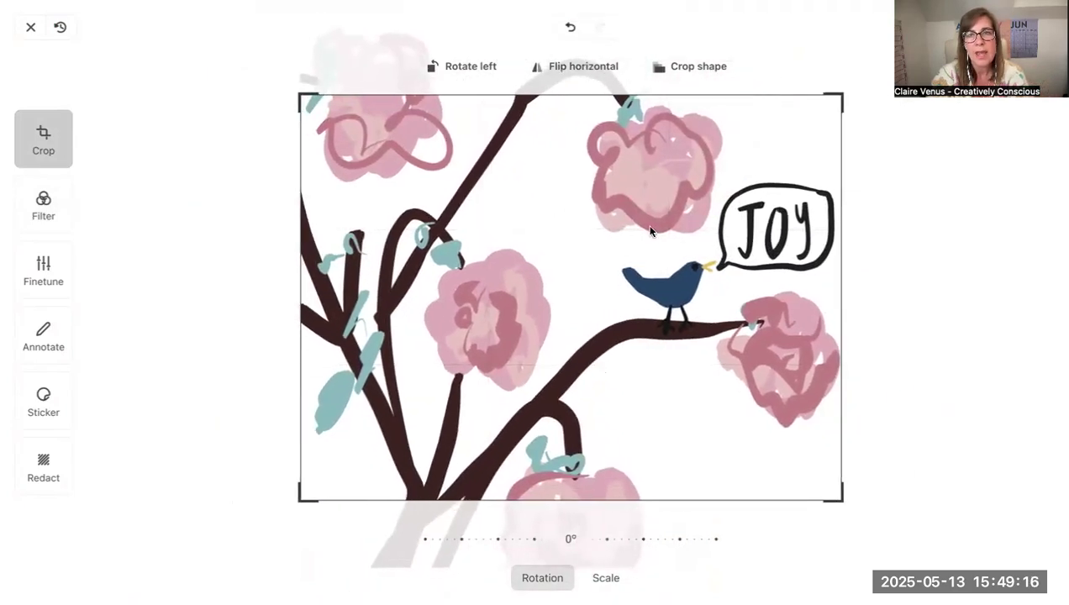
pyautogui.moveTo(552, 231); pyautogui.dragTo(667, 229)
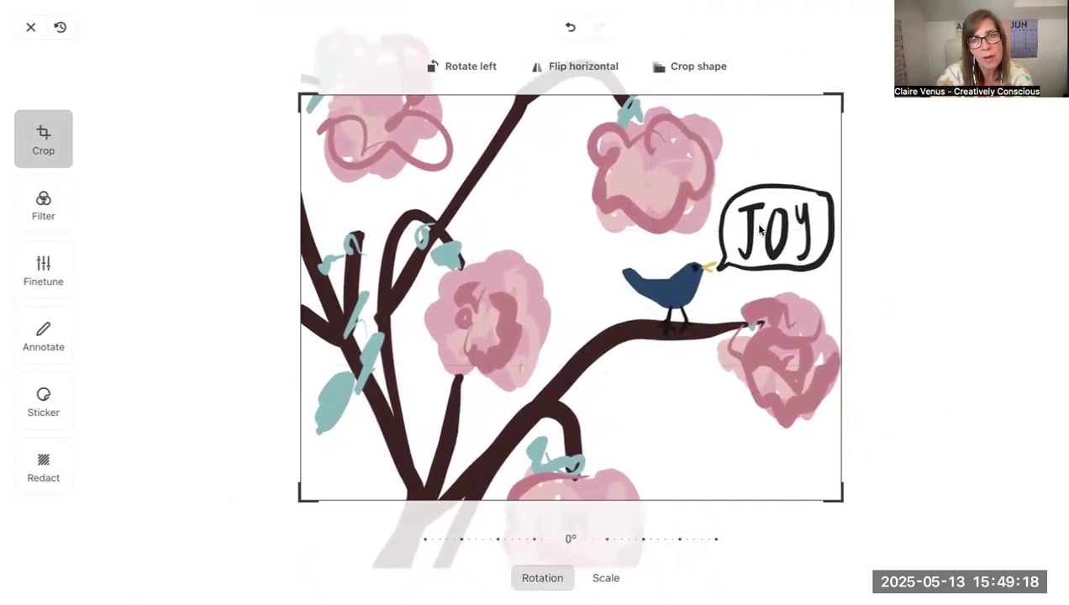
# Step: Crop the JOY image to Square, reposition it so the bird and whole speech bubble fit the frame, and save it
pyautogui.click(678, 71)
pyautogui.click(686, 135)
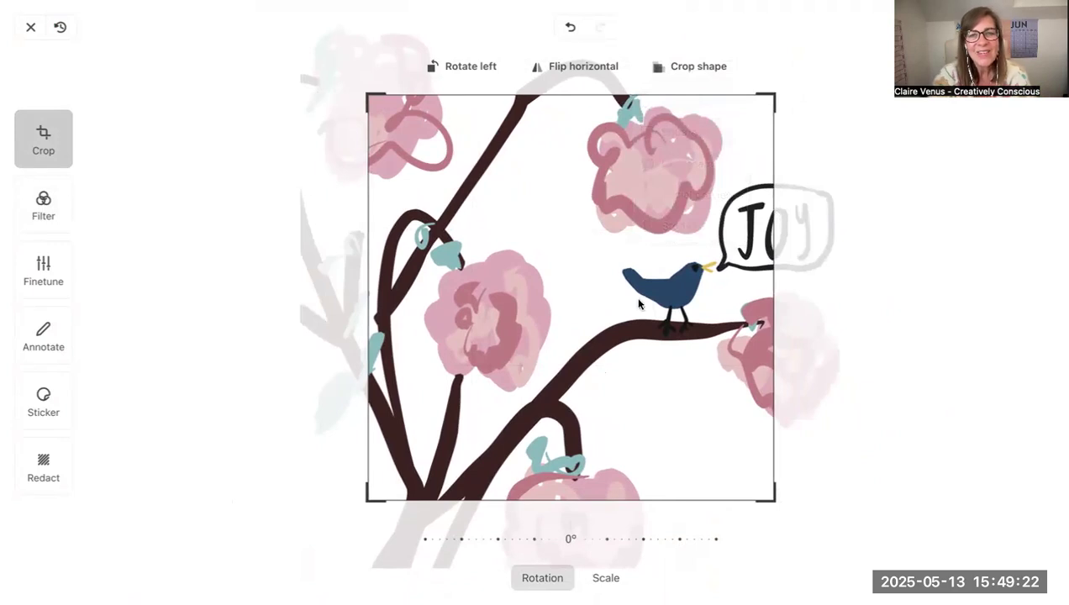
pyautogui.moveTo(603, 331); pyautogui.dragTo(436, 328)
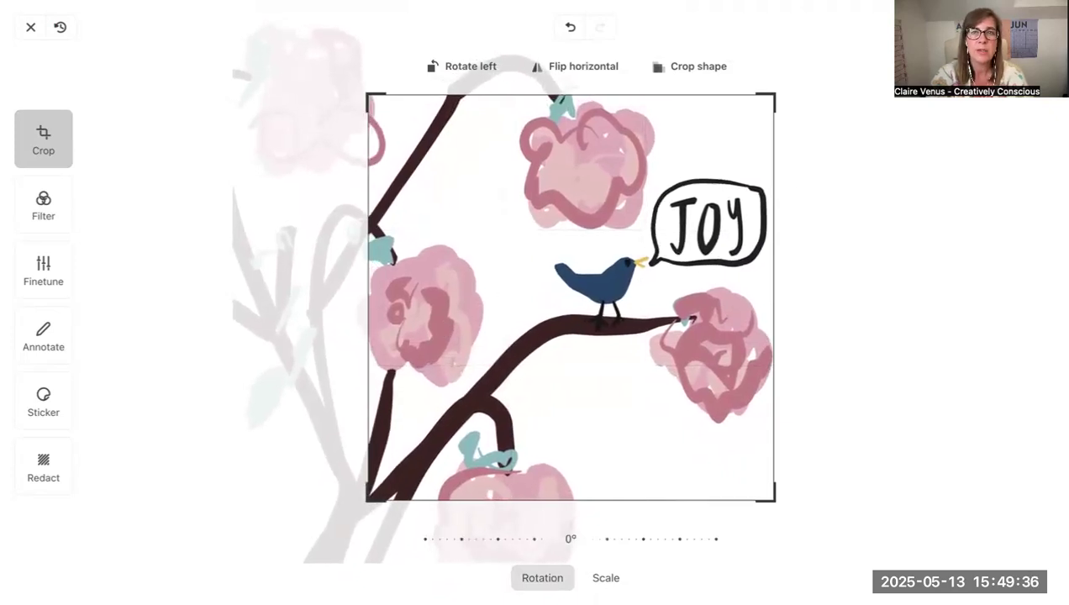
pyautogui.click(1027, 27)
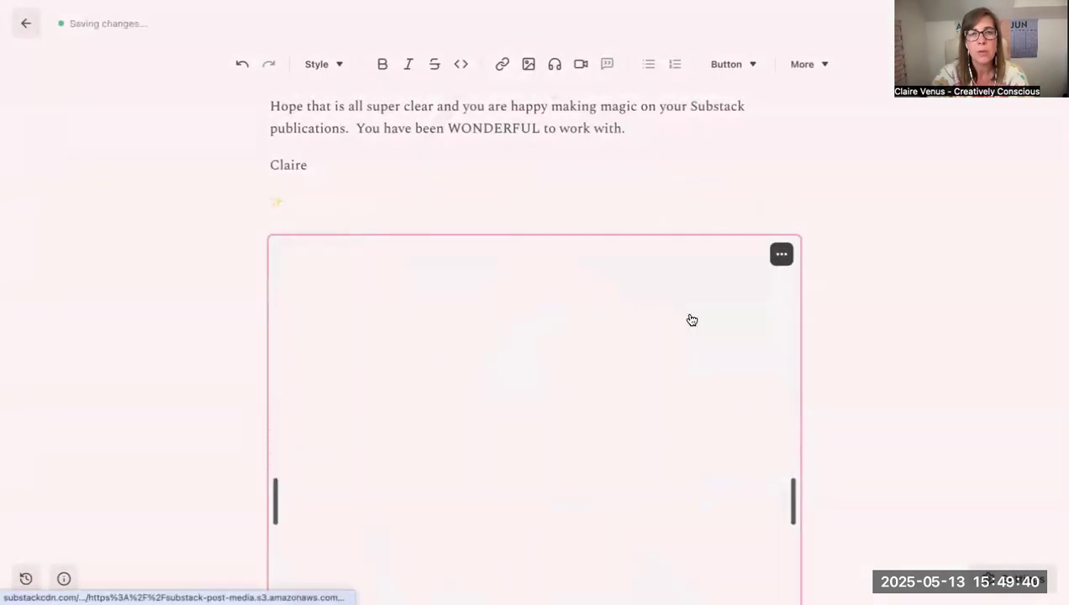
# Step: Set the JOY image to full width and look over the post
pyautogui.click(781, 254)
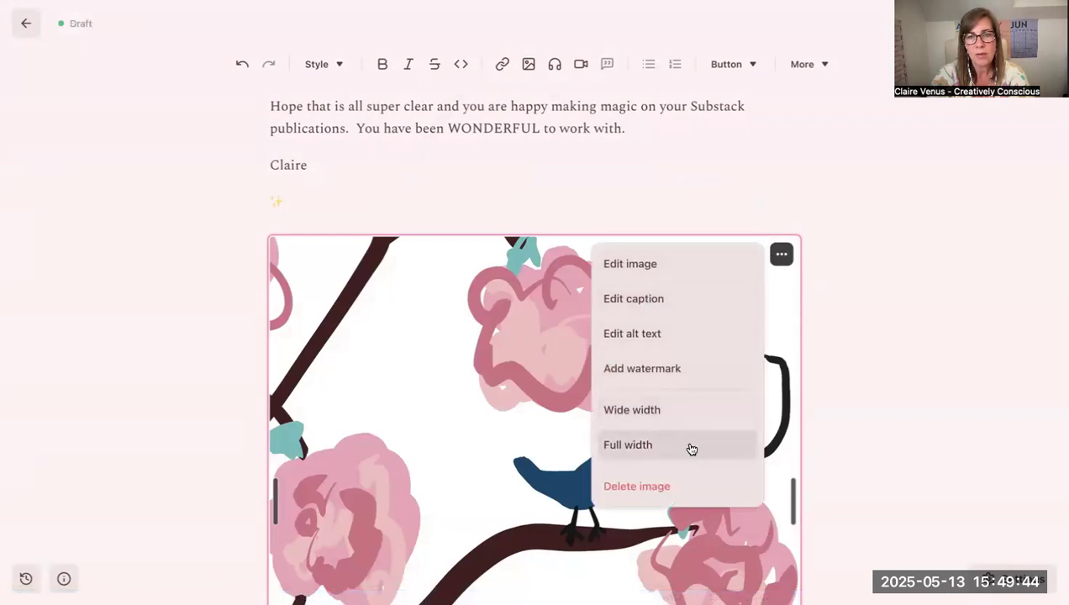
pyautogui.click(691, 450)
pyautogui.scroll(-7, 691, 449)
pyautogui.scroll(-15, 691, 450)
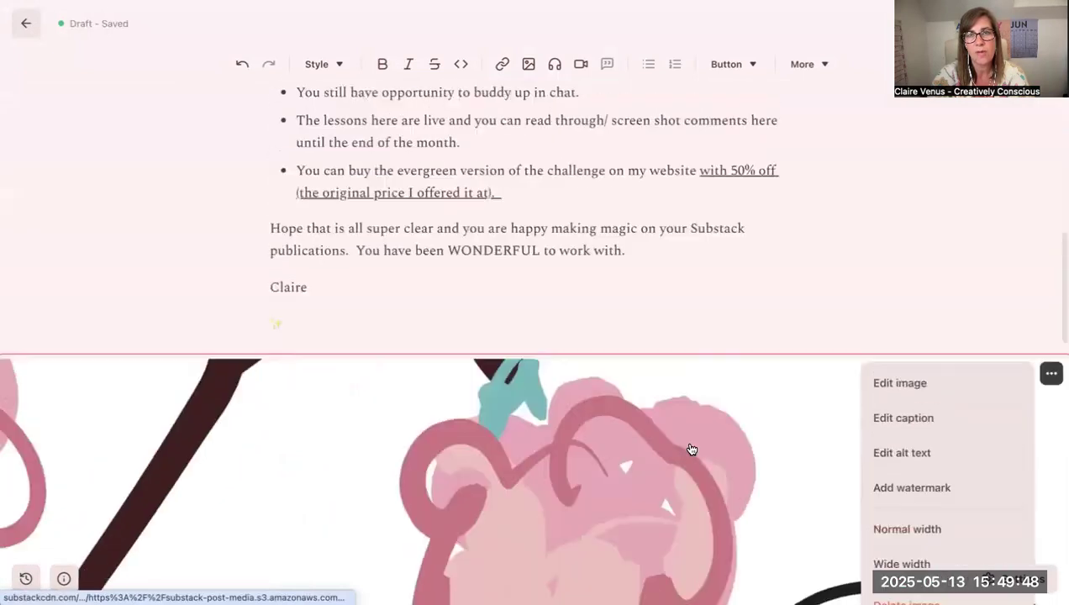
pyautogui.scroll(20, 691, 450)
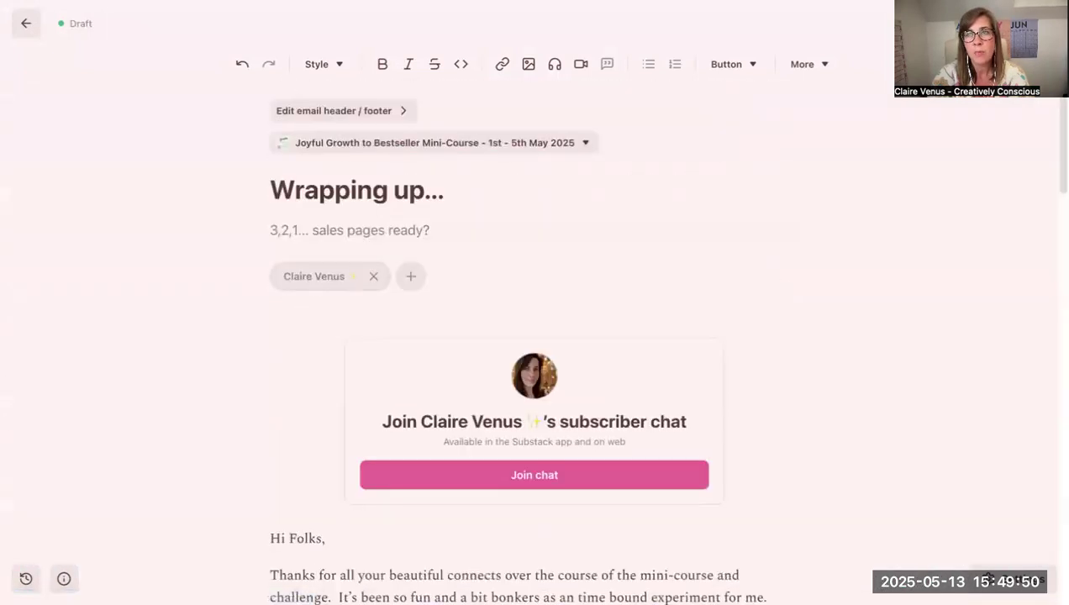
# Step: Check the JOY thumbnail under Social preview in the publish settings, and return to the draft
pyautogui.click(1014, 579)
pyautogui.scroll(-1, 777, 290)
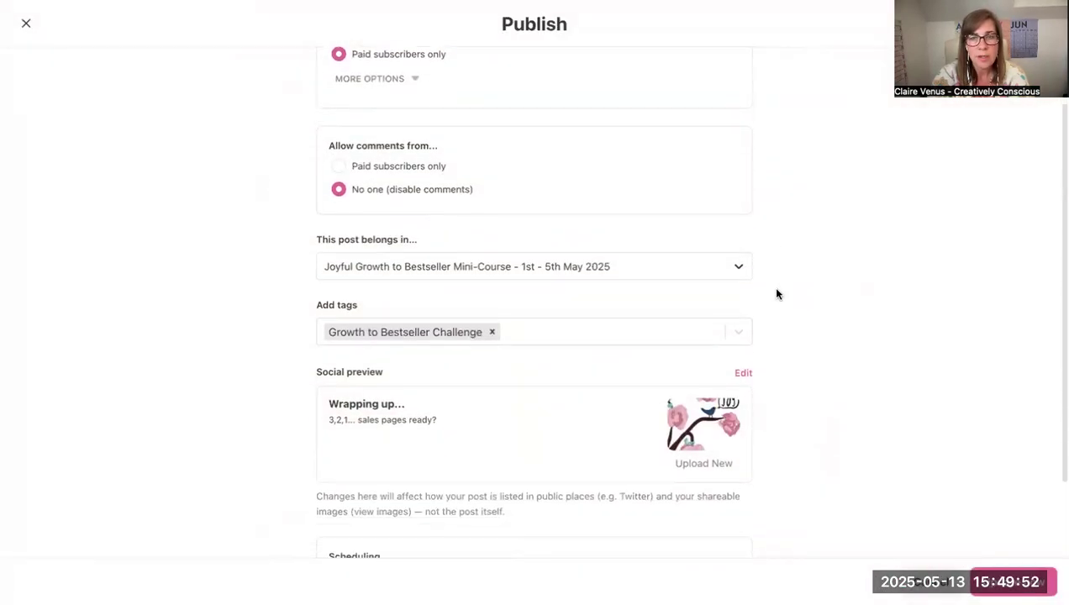
pyautogui.click(732, 419)
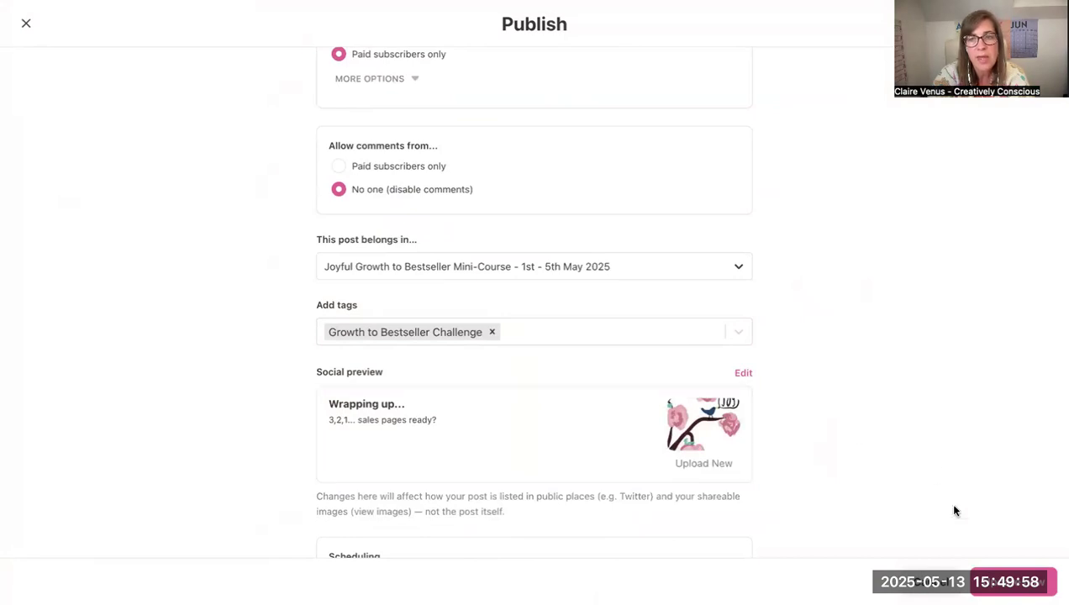
pyautogui.click(935, 586)
# Step: Crop the JOY image to the Social preview shape, framing the bird, speech bubble and upper blossom, and save it
pyautogui.scroll(-15, 783, 313)
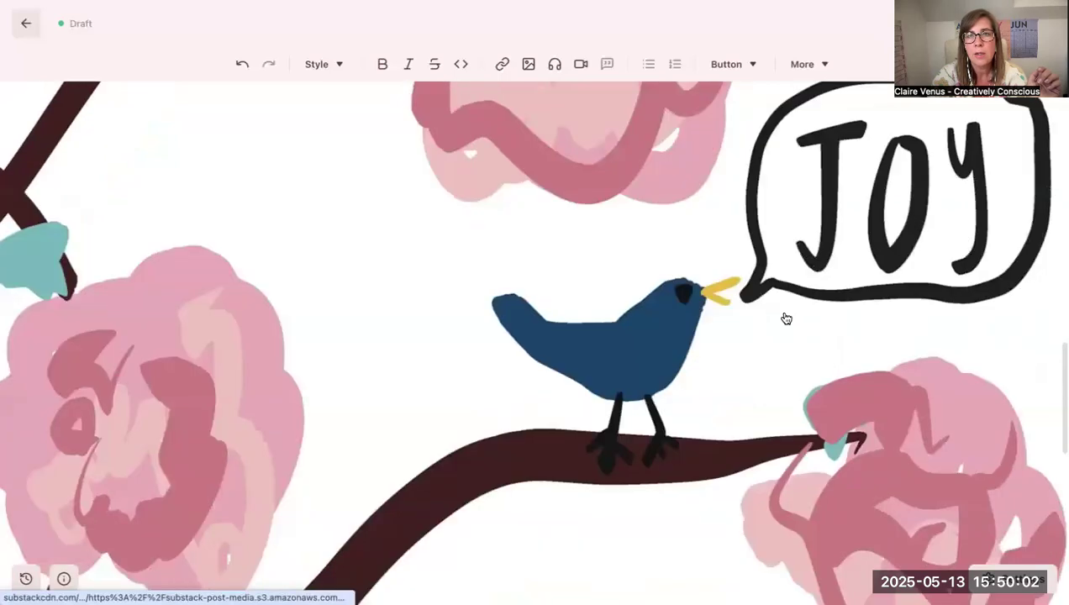
pyautogui.scroll(3, 786, 318)
pyautogui.click(1051, 115)
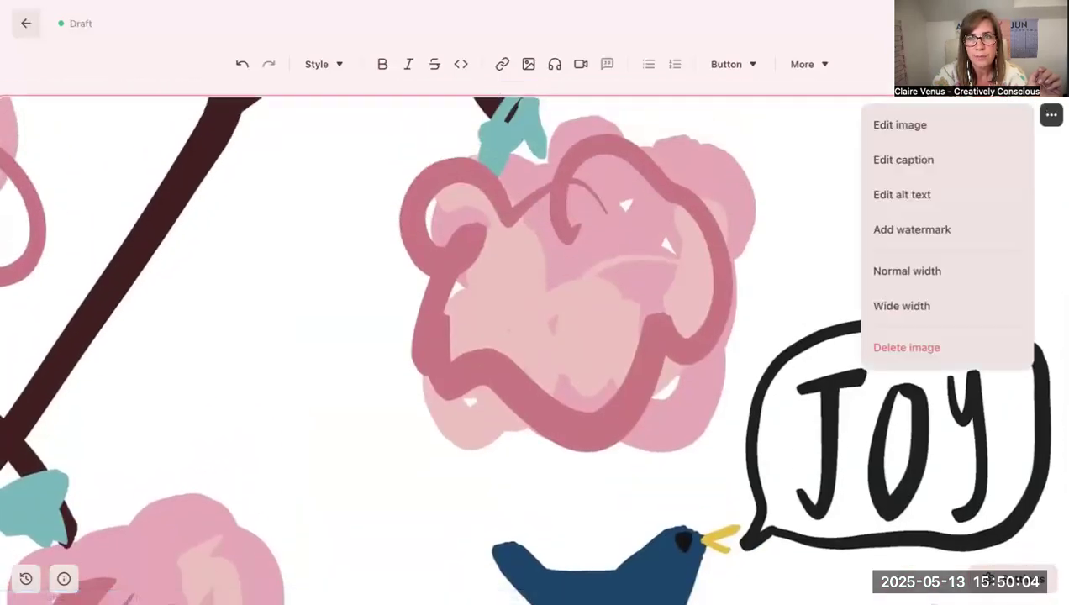
pyautogui.click(926, 125)
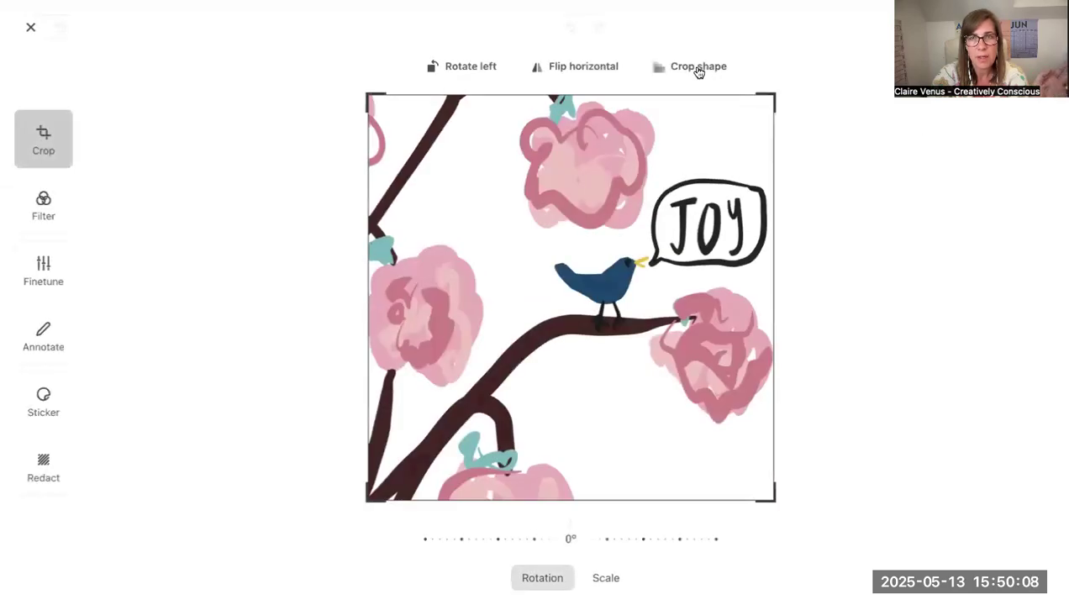
pyautogui.click(698, 67)
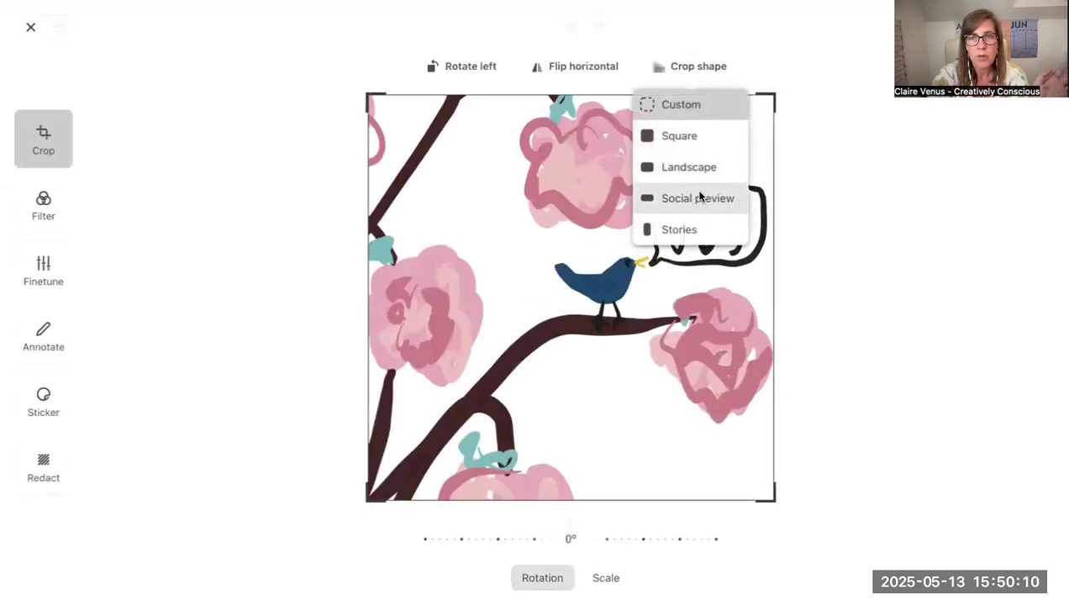
pyautogui.click(697, 199)
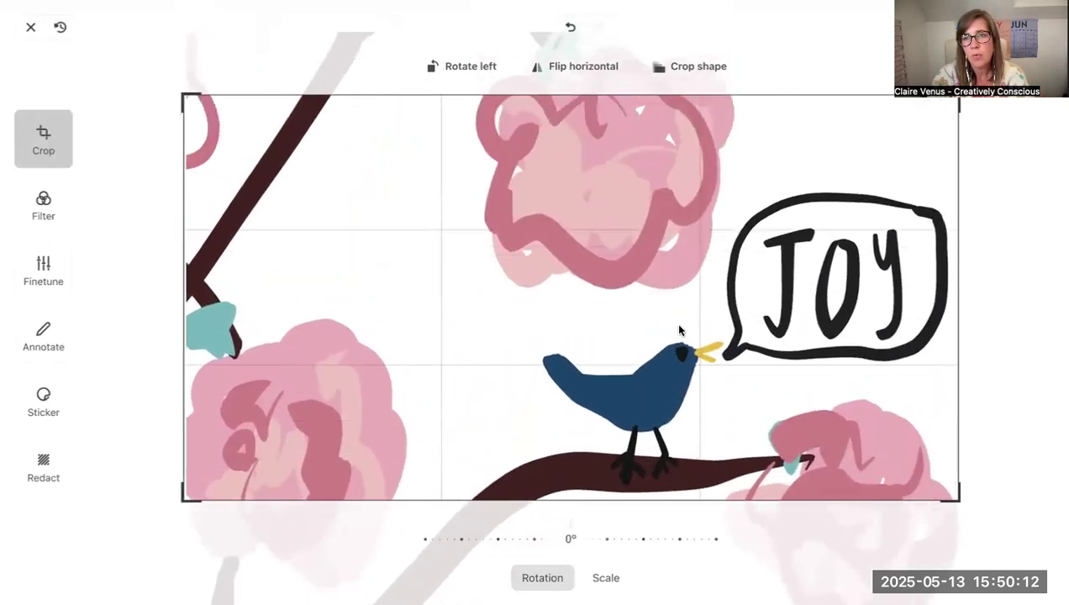
pyautogui.click(1030, 27)
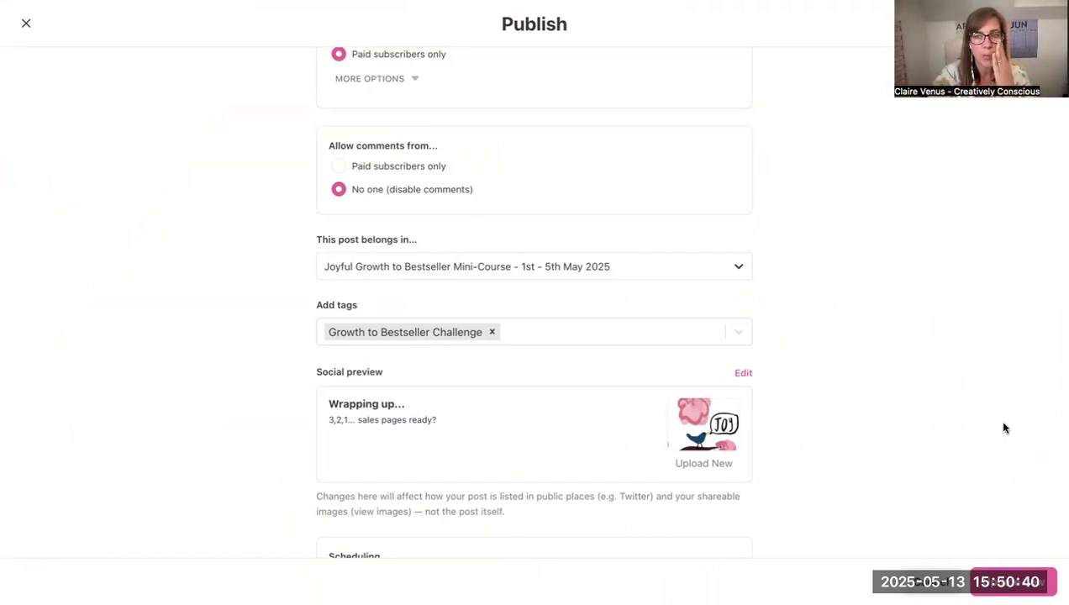
# Step: Publish the post and check its JOY thumbnail in the Growth to Bestseller Challenge section of the publication's home page
pyautogui.click(1009, 592)
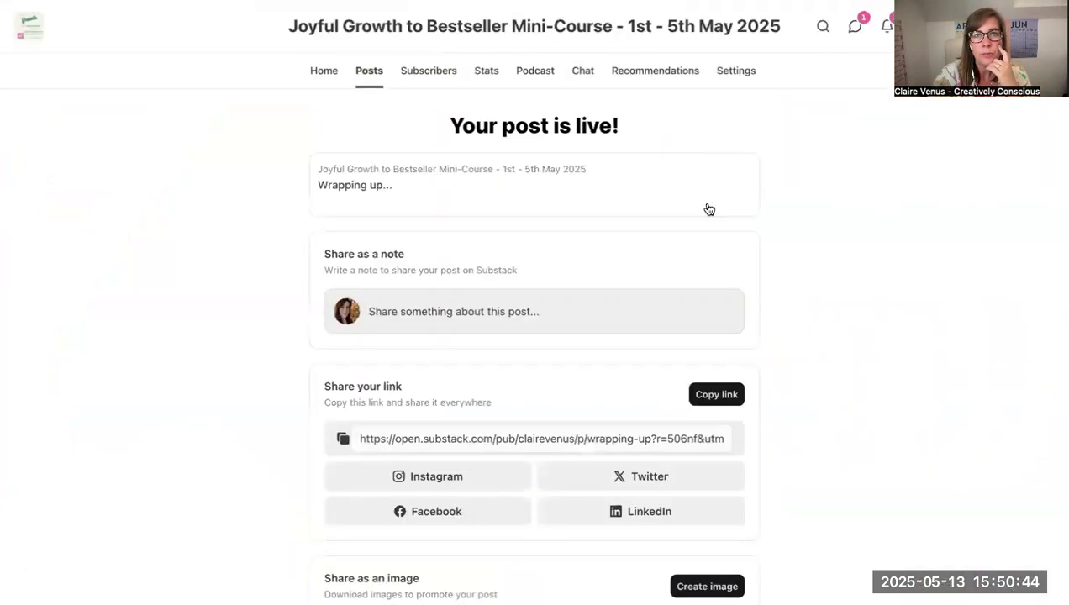
pyautogui.click(568, 28)
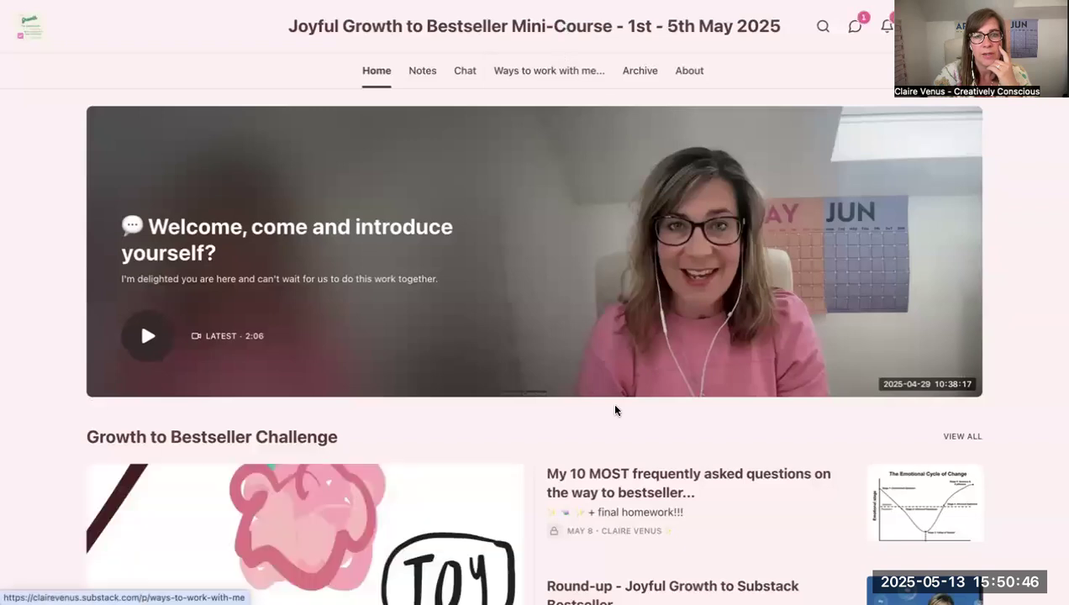
pyautogui.scroll(-2, 615, 410)
pyautogui.scroll(-1, 615, 410)
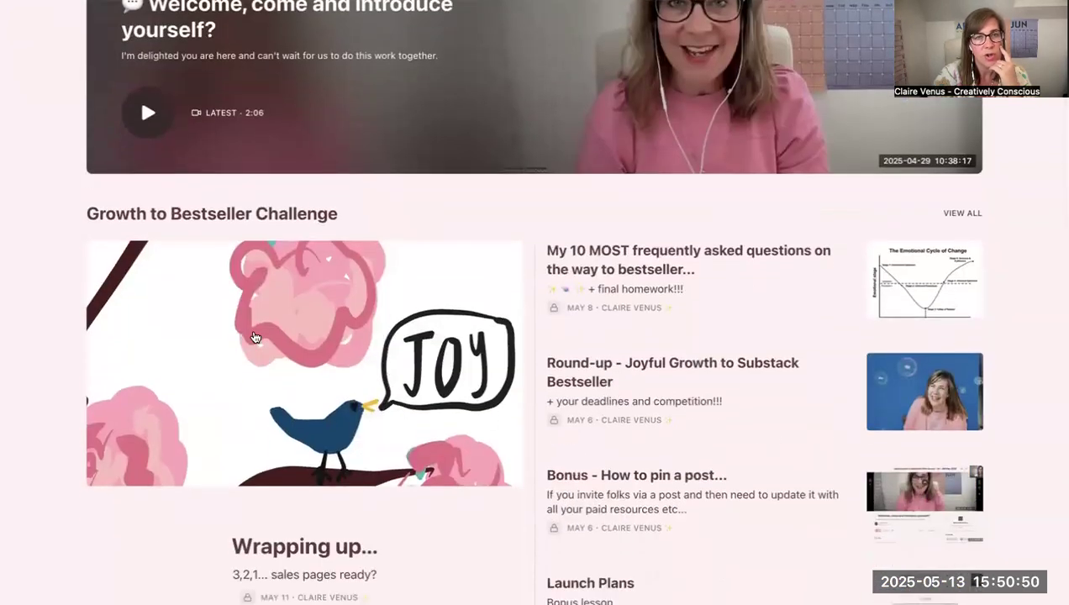
pyautogui.scroll(3, 275, 455)
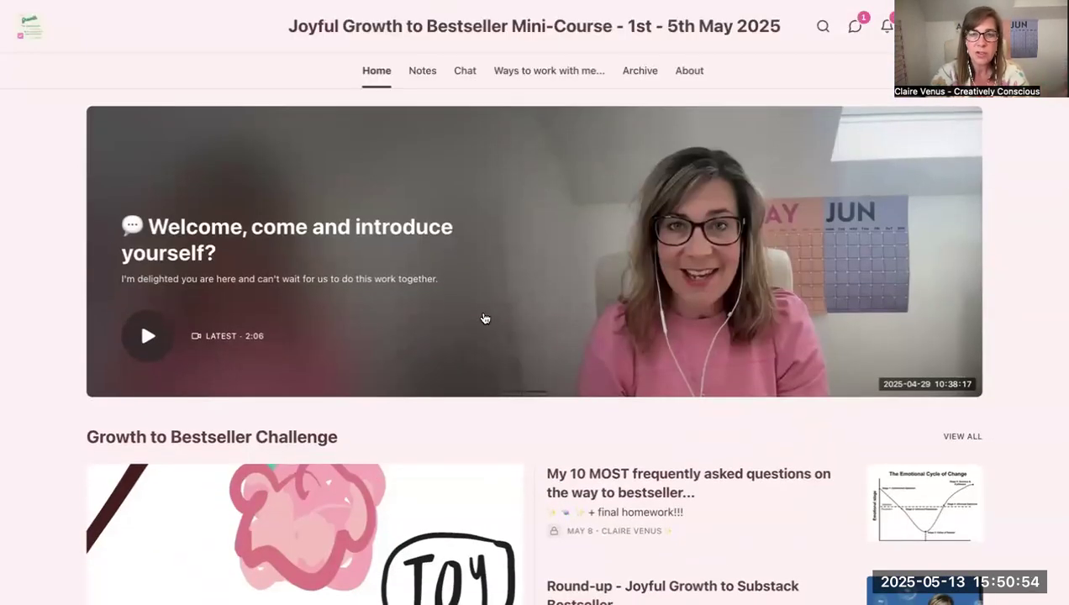
pyautogui.scroll(-2, 489, 336)
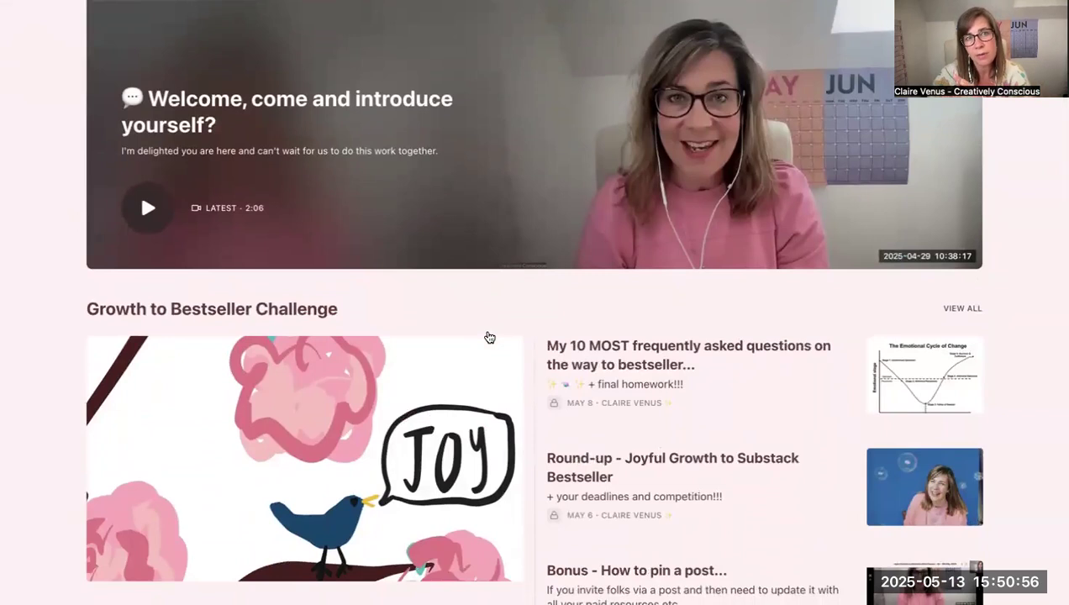